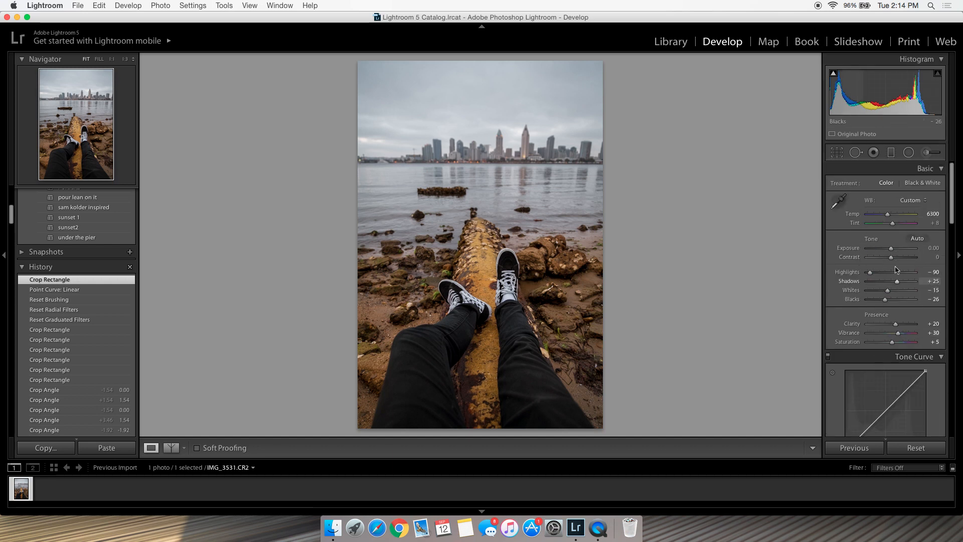
Step: Compare the edited photo with its unedited version
{"action": "key", "text": "backslash"}
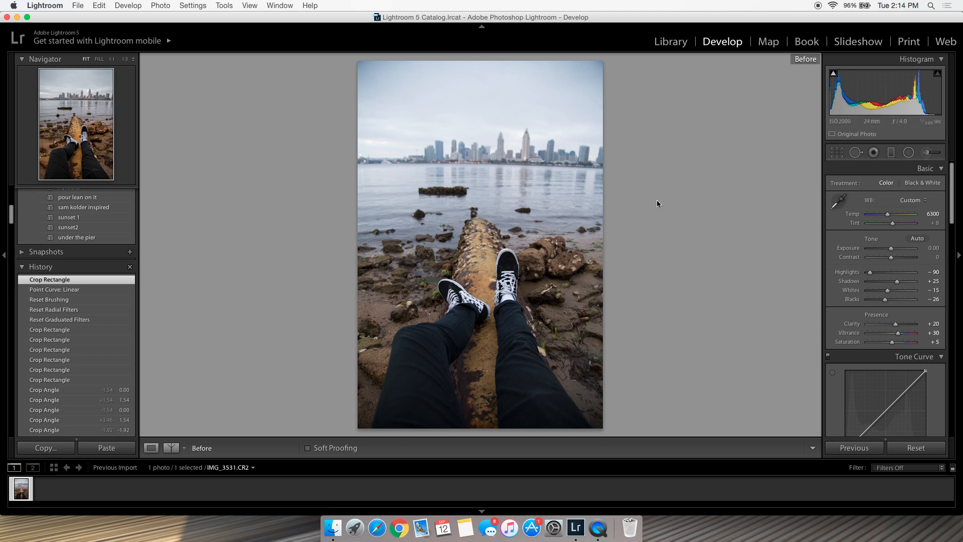
{"action": "key", "text": "backslash"}
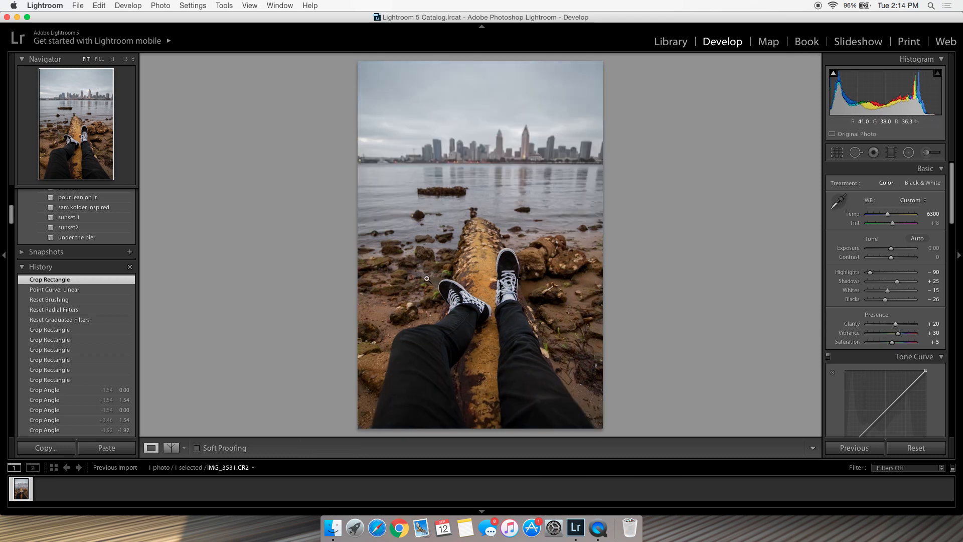
Step: Try adding a midtone point and a highlight point to the RGB tone curve, removing each one again
{"action": "scroll", "coordinate": [873, 244], "scroll_direction": "down", "scroll_amount": 5}
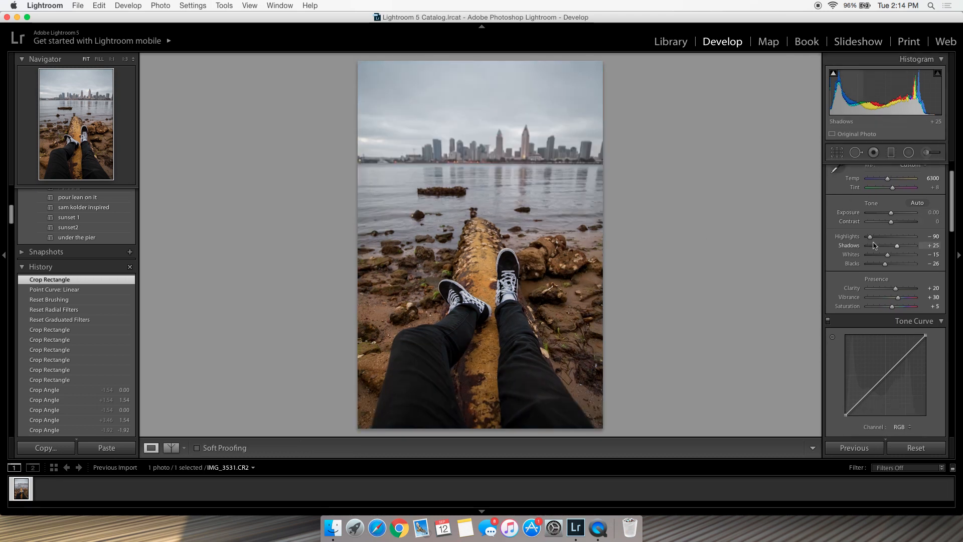
{"action": "scroll", "coordinate": [909, 260], "scroll_direction": "down", "scroll_amount": 2}
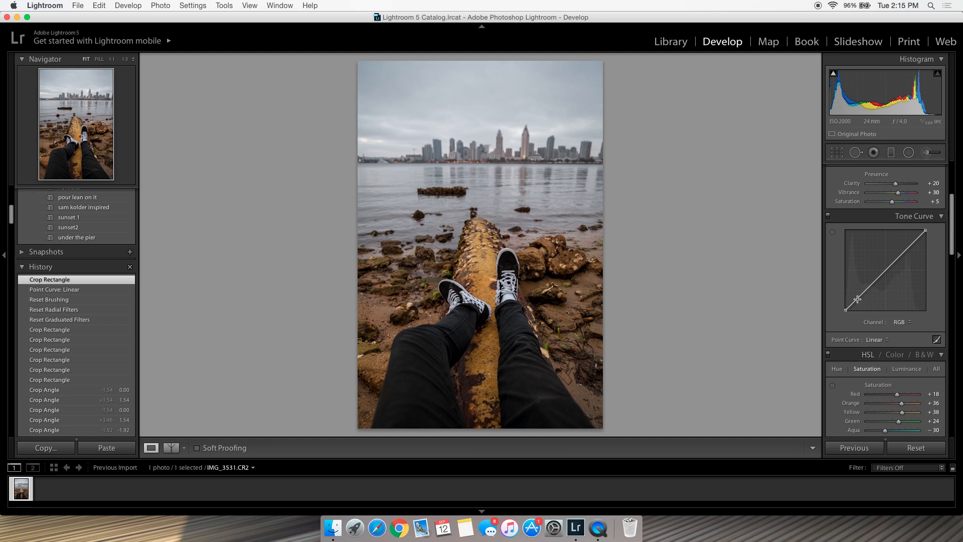
{"action": "left_click_drag", "start_coordinate": [886, 271], "coordinate": [889, 274]}
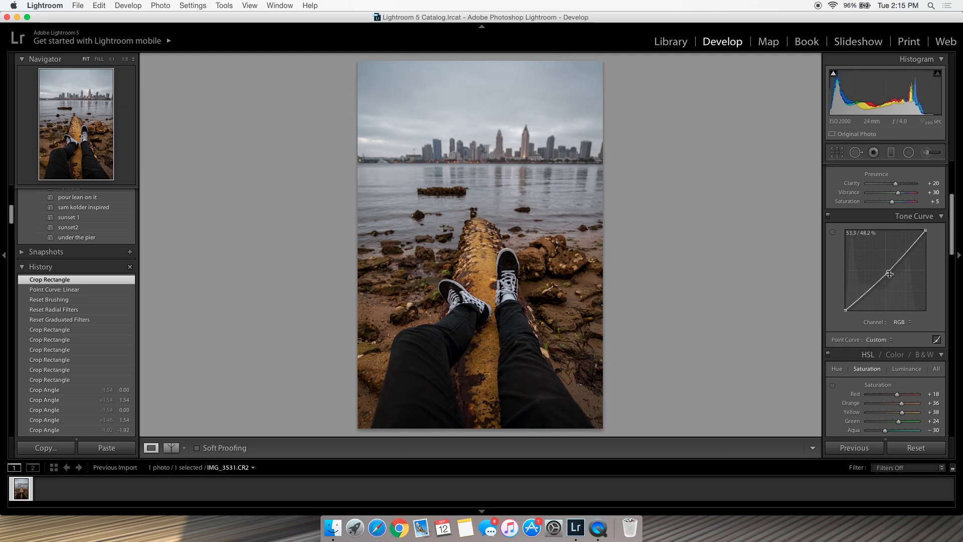
{"action": "double_click", "coordinate": [889, 274]}
{"action": "mouse_move", "coordinate": [918, 237]}
{"action": "left_mouse_down"}
{"action": "mouse_move", "coordinate": [917, 263]}
{"action": "mouse_move", "coordinate": [919, 238]}
{"action": "left_mouse_up"}
{"action": "double_click", "coordinate": [919, 238]}
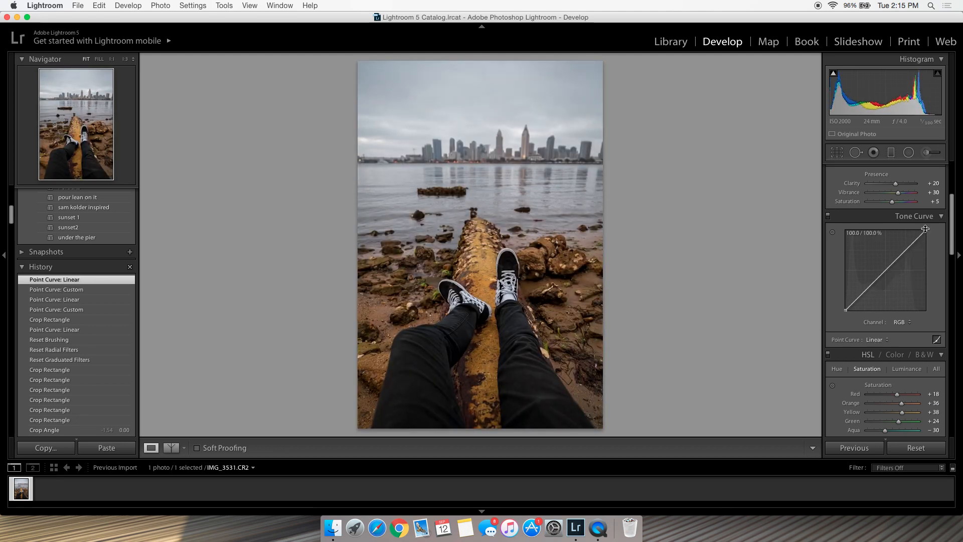
Step: Anchor the RGB tone curve with one shadow point and one highlight point, and raise its black endpoint to fade the blacks
{"action": "left_click", "coordinate": [866, 289]}
{"action": "left_click", "coordinate": [905, 251]}
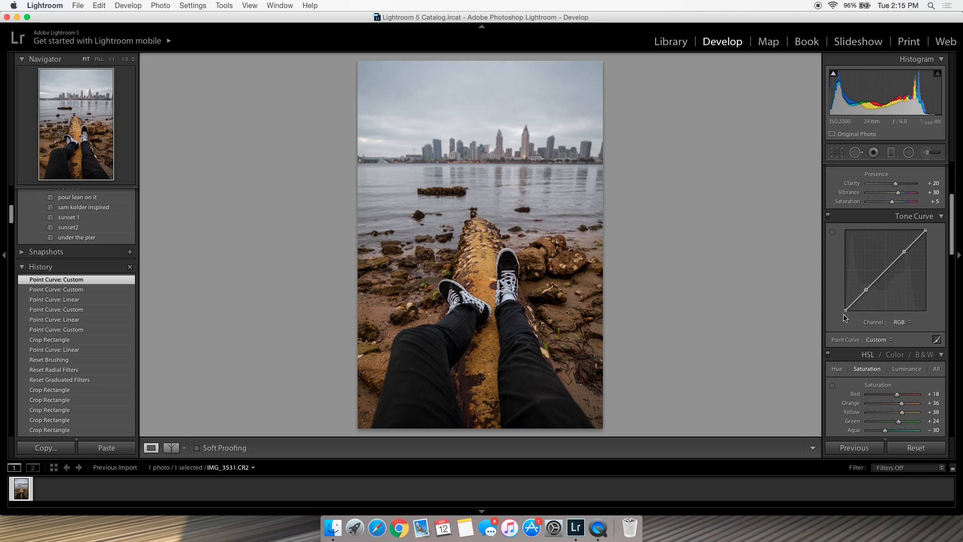
{"action": "left_click_drag", "start_coordinate": [846, 310], "coordinate": [846, 299]}
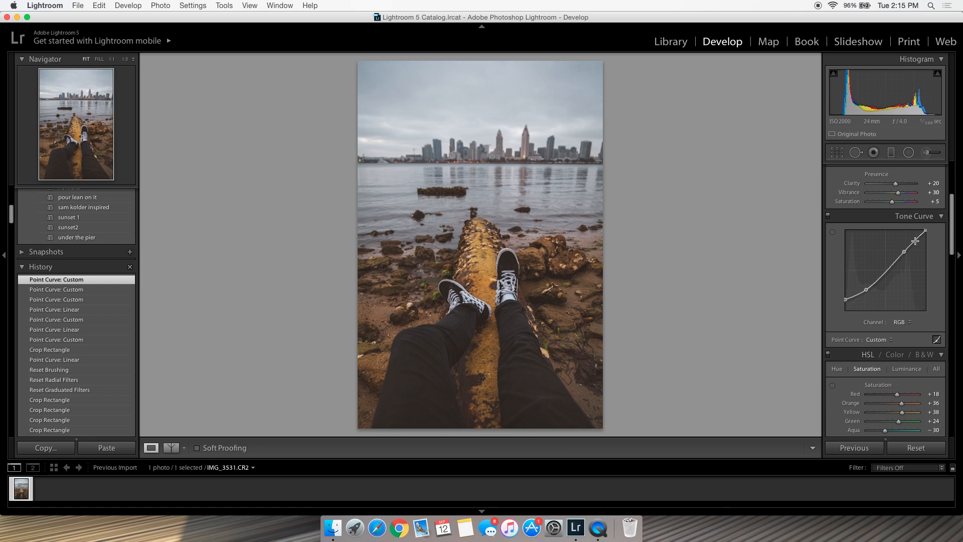
Step: Add an upper highlight point and a midtone point to the RGB tone curve, lifting both slightly above the curve
{"action": "left_click", "coordinate": [457, 94]}
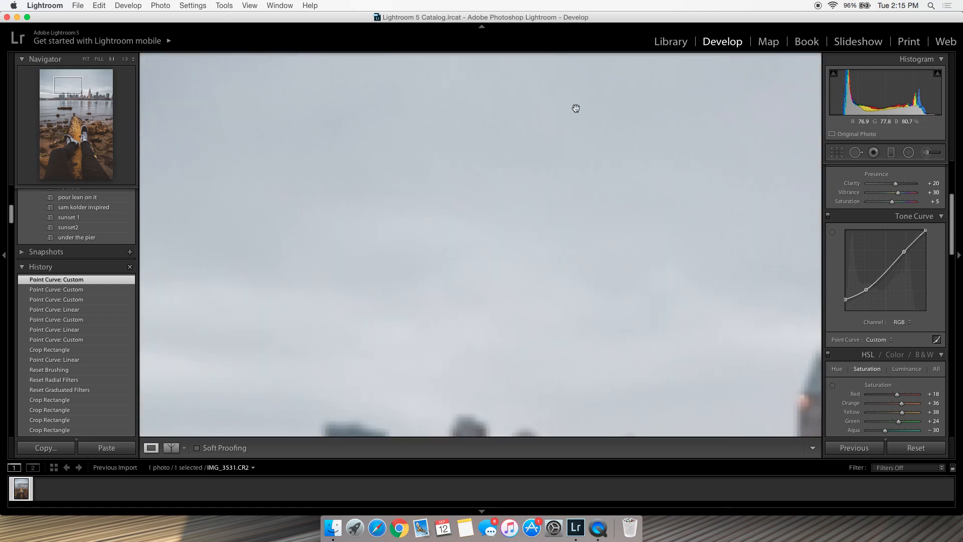
{"action": "left_click", "coordinate": [537, 129]}
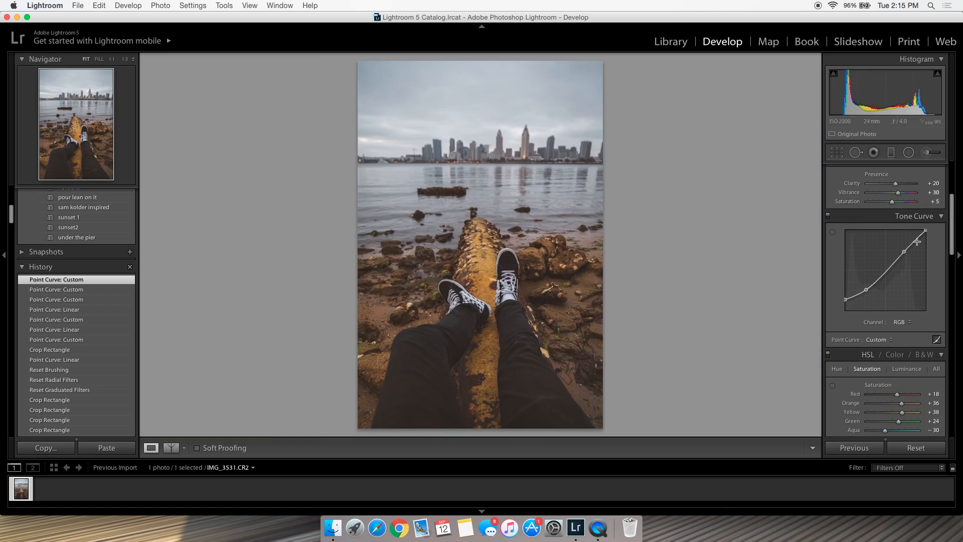
{"action": "left_click_drag", "start_coordinate": [918, 237], "coordinate": [915, 237]}
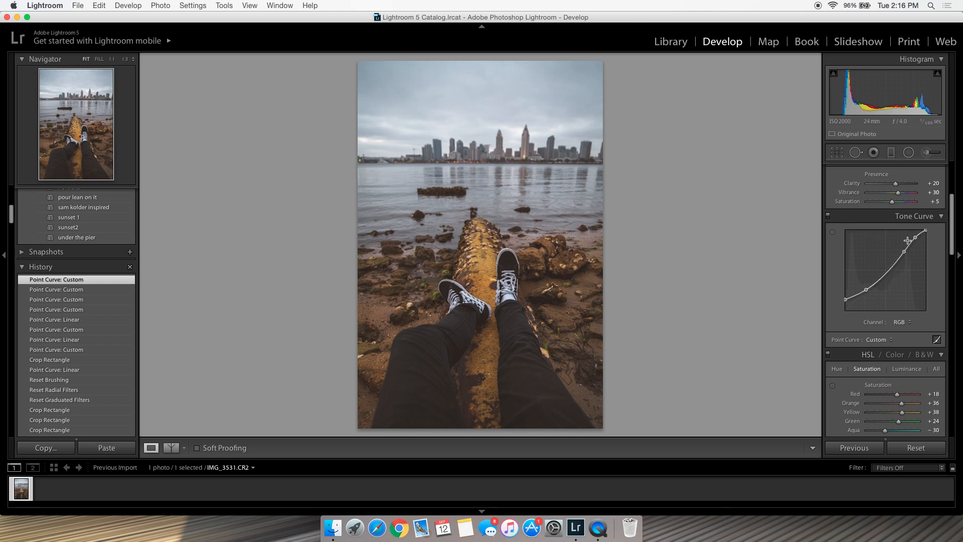
{"action": "left_click", "coordinate": [887, 271]}
{"action": "left_click_drag", "start_coordinate": [887, 272], "coordinate": [887, 269]}
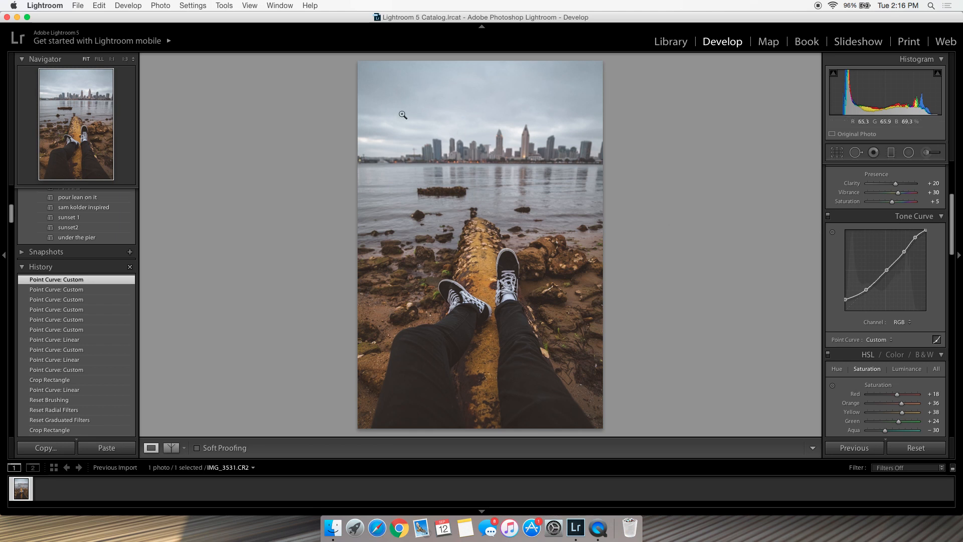
Step: Try lifting the dark tones of the trousers with the tone curve's targeted adjustment, and remove the added curve point
{"action": "right_click", "coordinate": [857, 252]}
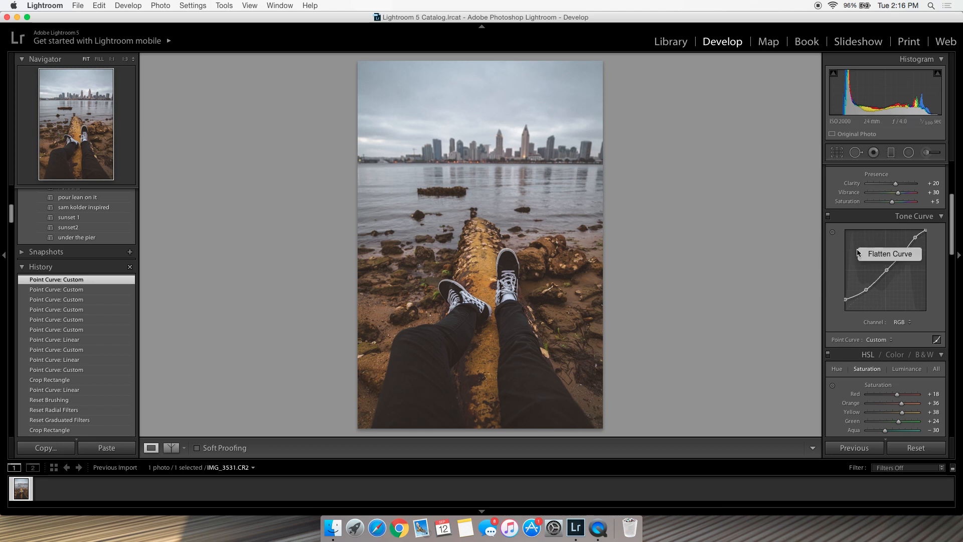
{"action": "left_click", "coordinate": [821, 263]}
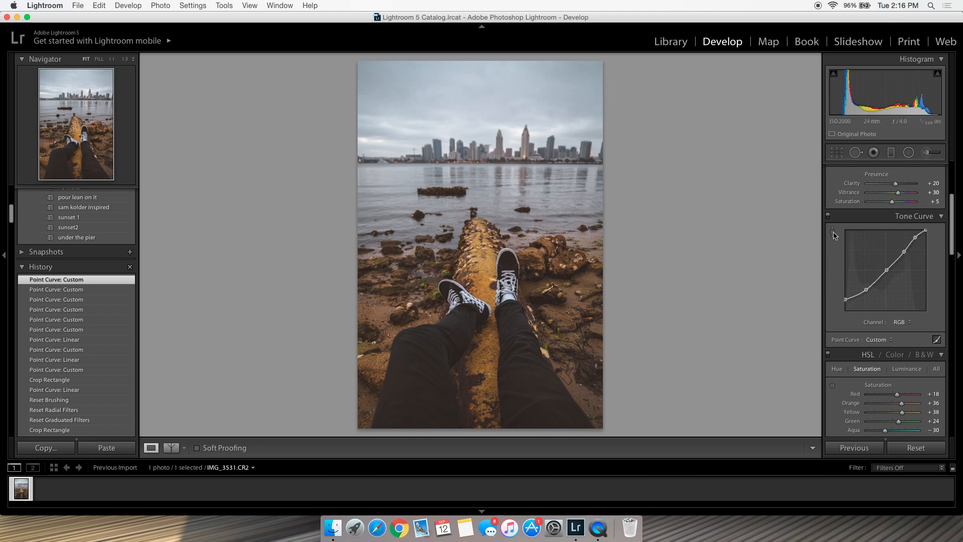
{"action": "left_click", "coordinate": [833, 233]}
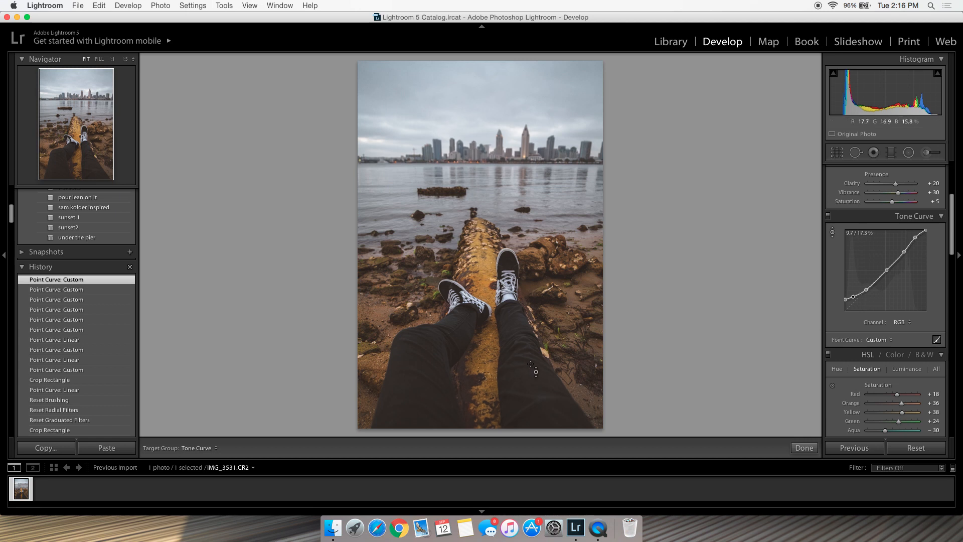
{"action": "mouse_move", "coordinate": [853, 296]}
{"action": "left_mouse_down"}
{"action": "mouse_move", "coordinate": [853, 308]}
{"action": "mouse_move", "coordinate": [853, 277]}
{"action": "mouse_move", "coordinate": [853, 294]}
{"action": "left_mouse_up"}
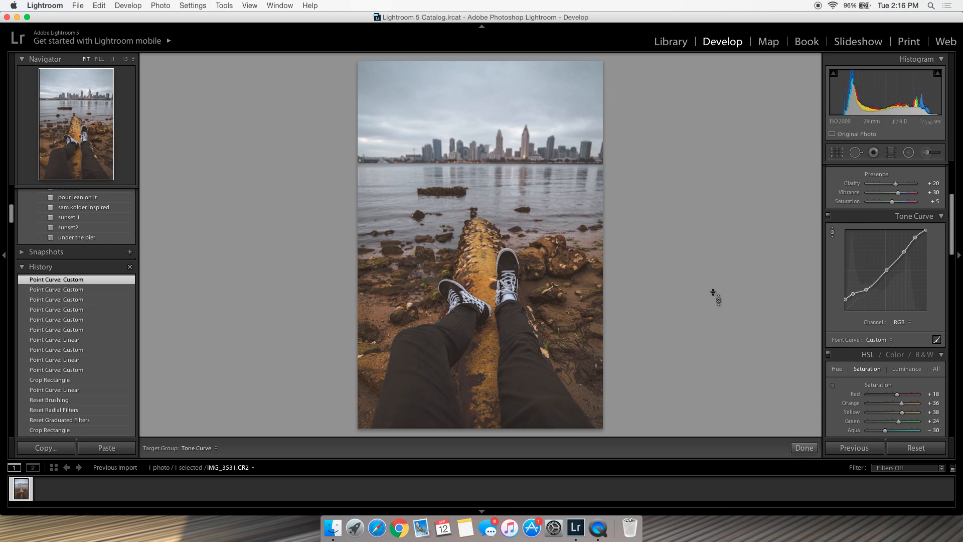
{"action": "left_click", "coordinate": [832, 232]}
{"action": "double_click", "coordinate": [853, 294]}
Step: Crop the photo to the 4 x 5 / 8 x 10 aspect ratio, keeping most of the sky and trimming the legs at the lower edge
{"action": "scroll", "coordinate": [866, 301], "scroll_direction": "up", "scroll_amount": 5}
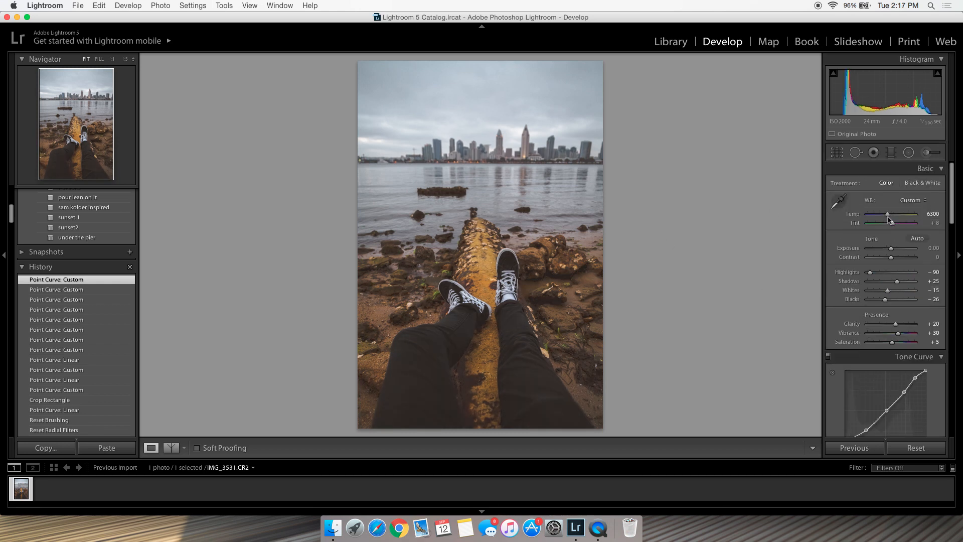
{"action": "left_click", "coordinate": [837, 153]}
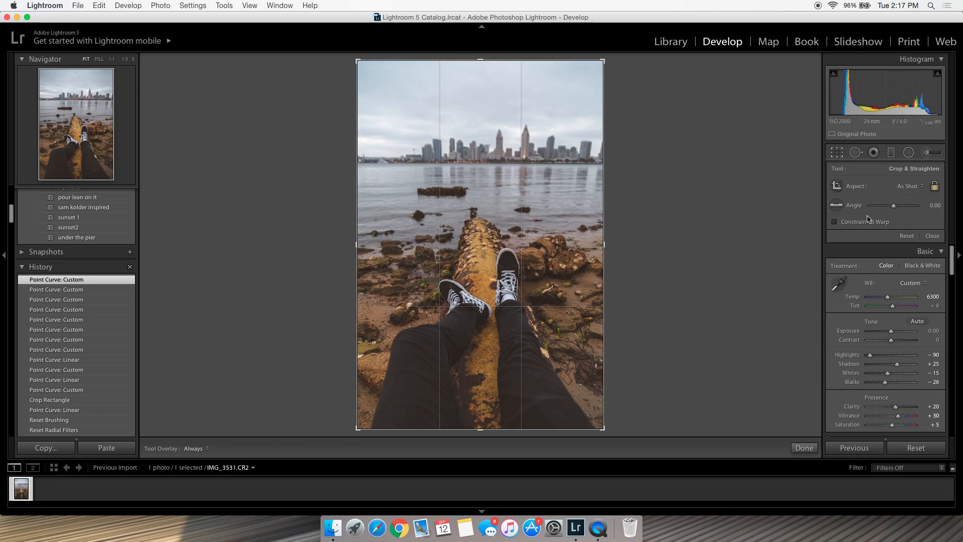
{"action": "left_click", "coordinate": [914, 187]}
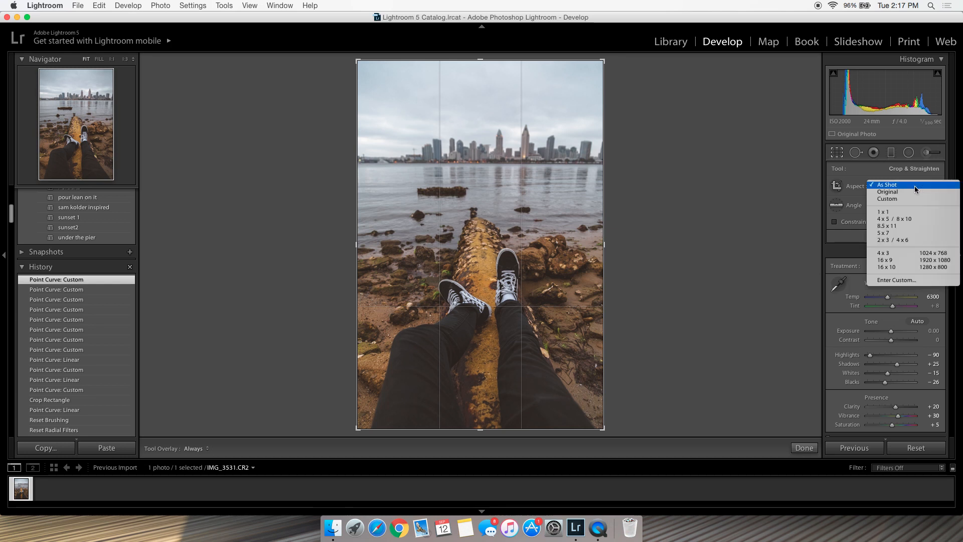
{"action": "left_click", "coordinate": [880, 223]}
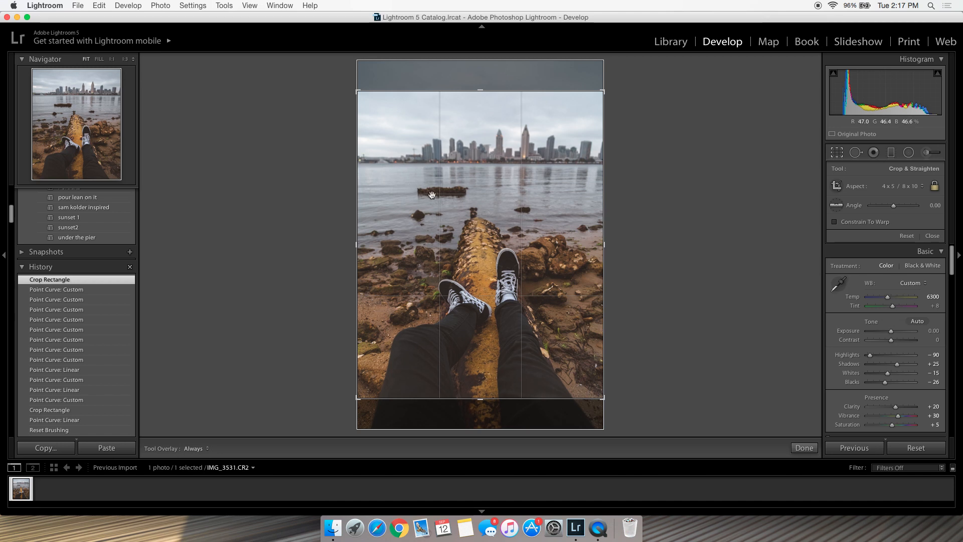
{"action": "left_click_drag", "start_coordinate": [468, 209], "coordinate": [464, 247]}
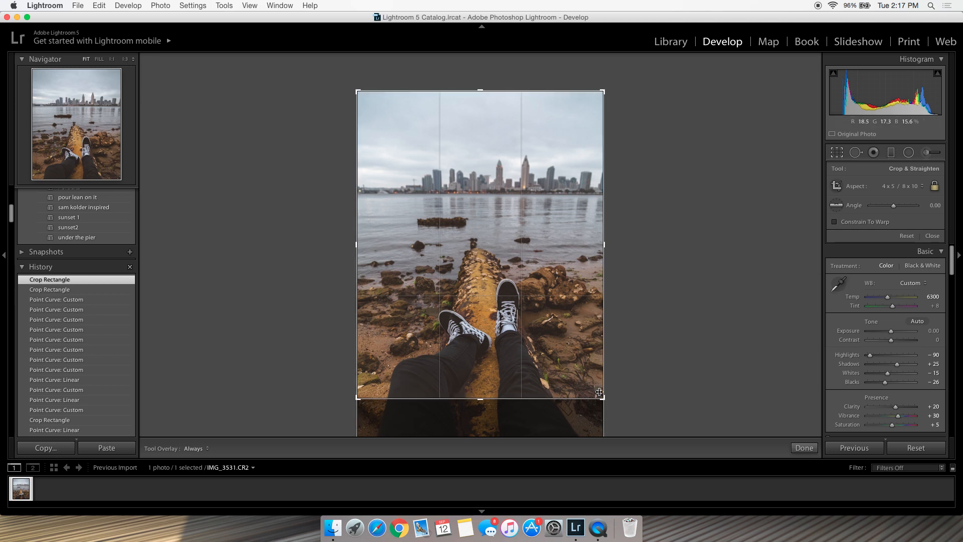
{"action": "left_click_drag", "start_coordinate": [472, 224], "coordinate": [473, 219]}
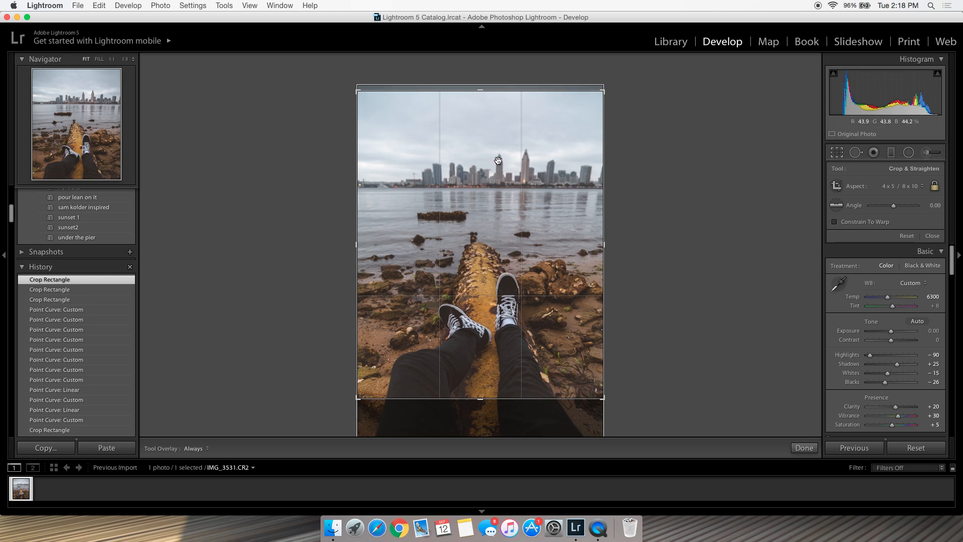
{"action": "left_click_drag", "start_coordinate": [498, 163], "coordinate": [498, 161]}
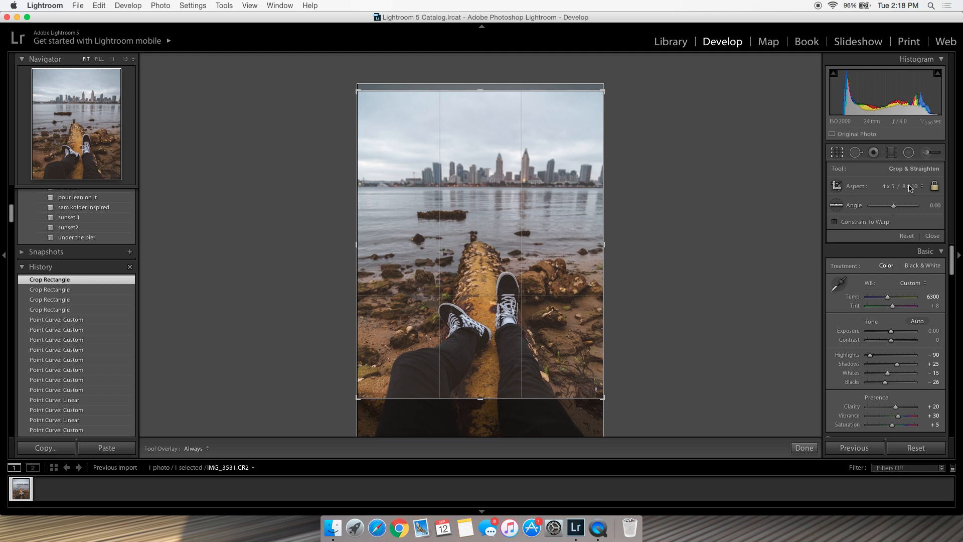
Step: Try narrowing the crop with the aspect ratio unlocked and shrinking it with the ratio locked, and cancel the crop changes
{"action": "left_click", "coordinate": [934, 186]}
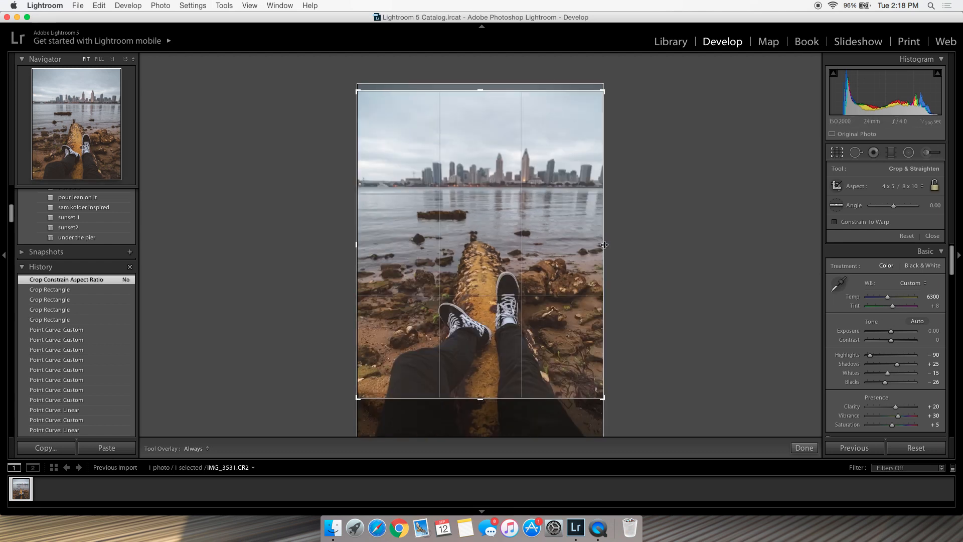
{"action": "left_click_drag", "start_coordinate": [604, 245], "coordinate": [523, 241]}
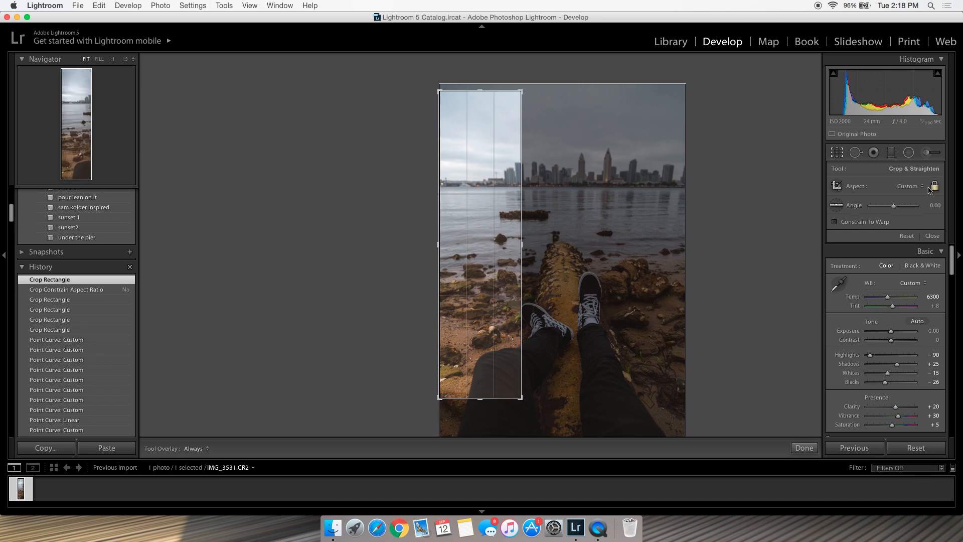
{"action": "key", "text": "a"}
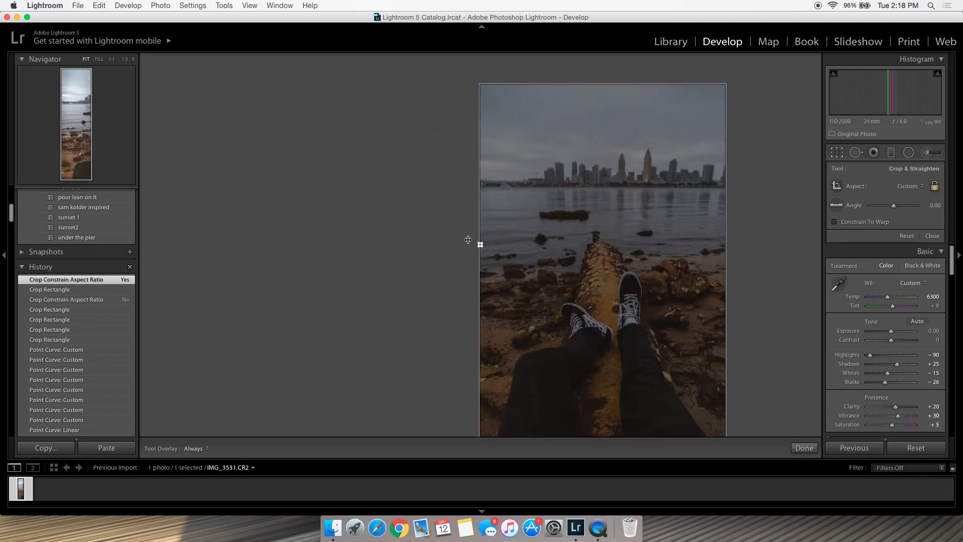
{"action": "left_click_drag", "start_coordinate": [544, 241], "coordinate": [504, 243]}
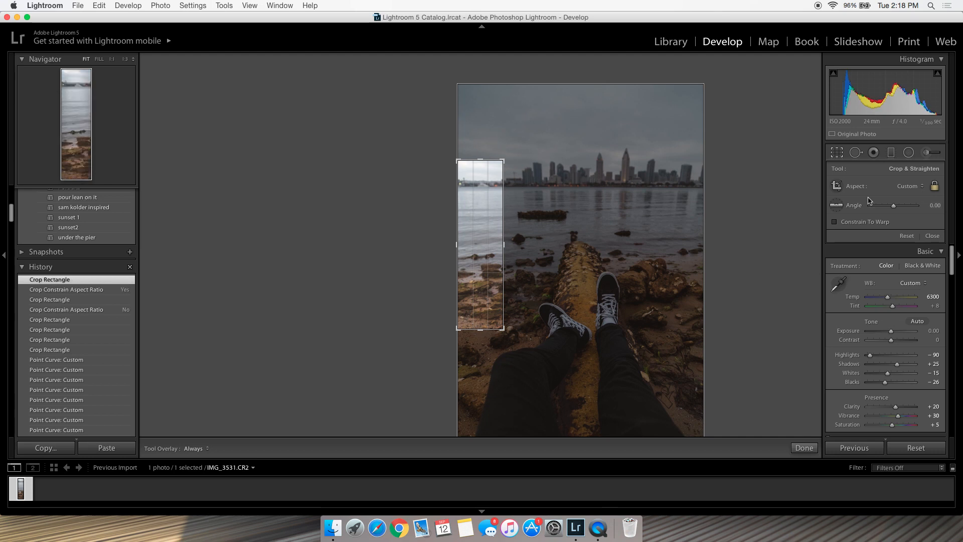
{"action": "key", "text": "Escape"}
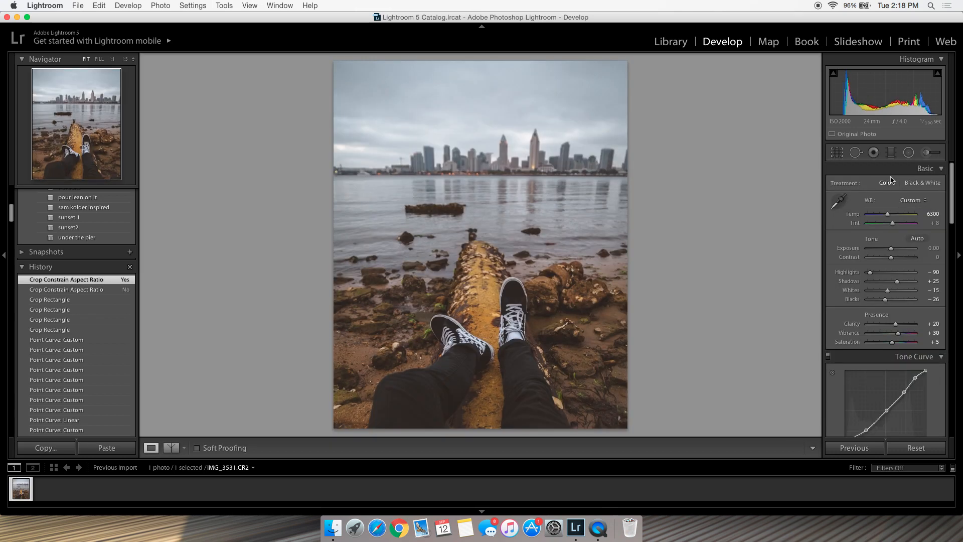
{"action": "left_click", "coordinate": [836, 153]}
{"action": "left_click", "coordinate": [834, 153]}
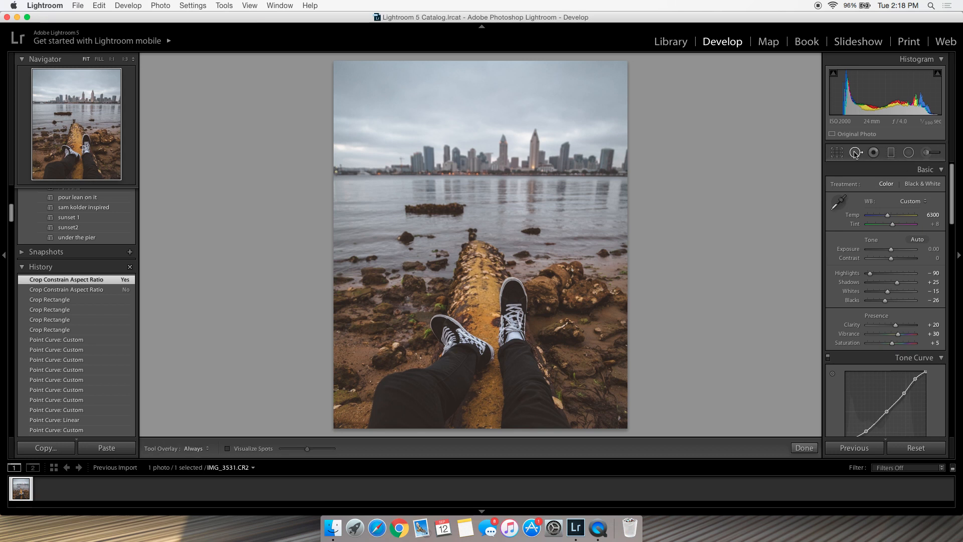
Step: Heal over the small dark rock in the water beyond the pipe's tip using Spot Removal
{"action": "left_click", "coordinate": [855, 153]}
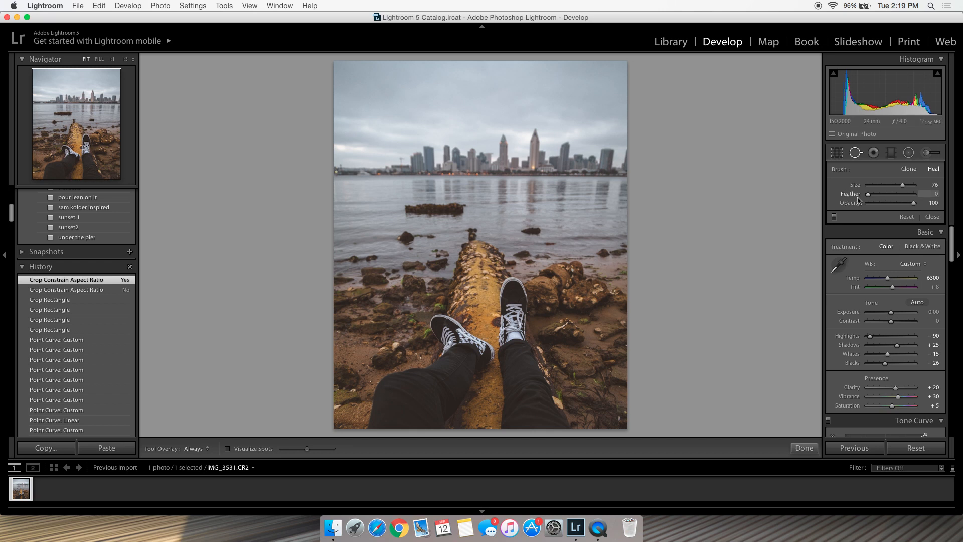
{"action": "left_click", "coordinate": [527, 232]}
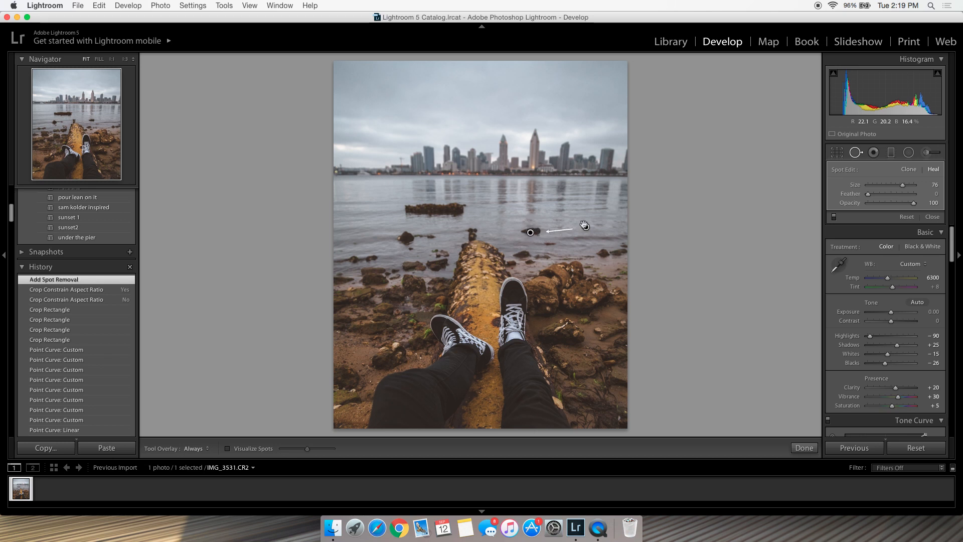
{"action": "left_click", "coordinate": [856, 152]}
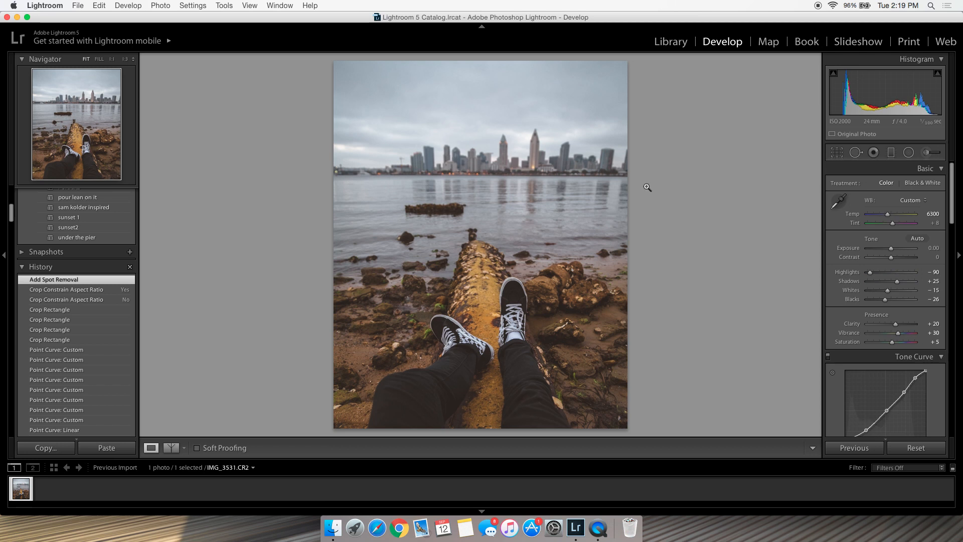
Step: Delete the heal spot on the small dark rock in the water and brush a new one across the whole rock
{"action": "key", "text": "q"}
{"action": "left_click", "coordinate": [529, 232]}
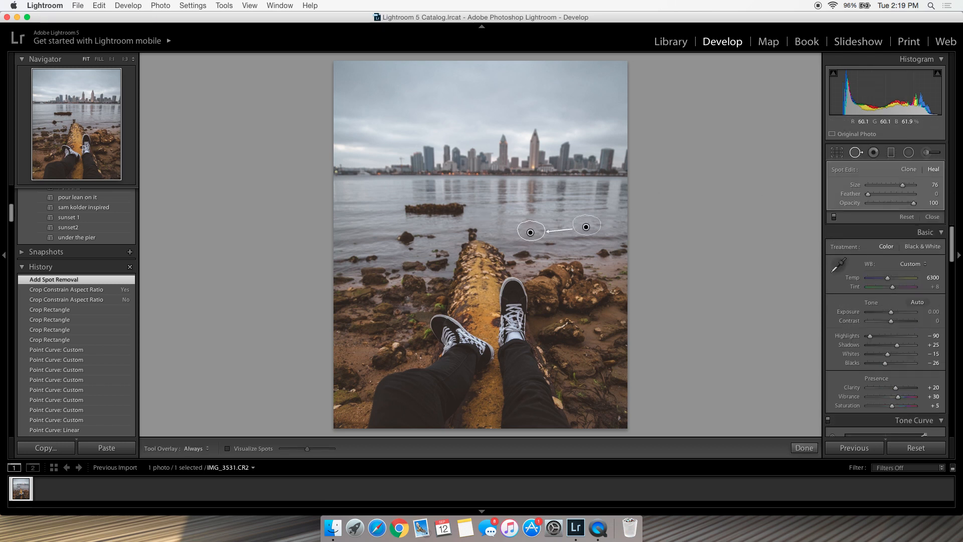
{"action": "key", "text": "Delete"}
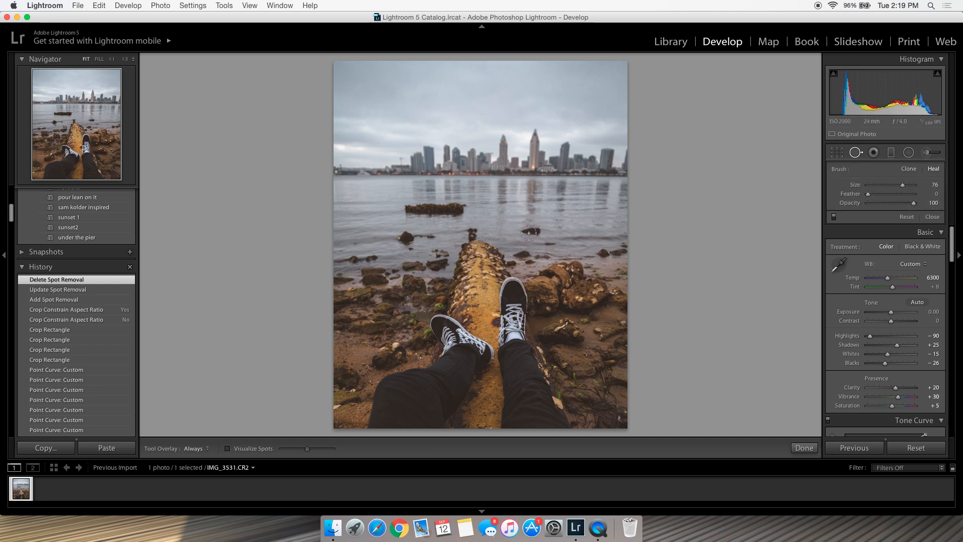
{"action": "left_click_drag", "start_coordinate": [526, 230], "coordinate": [543, 229]}
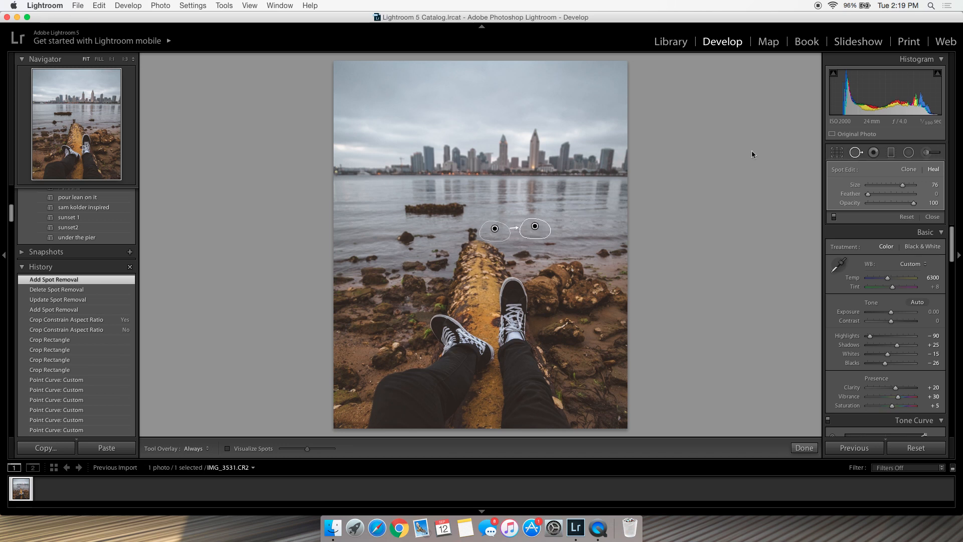
Step: Delete the heal spot on the small dark rock in the water, try healing it once more, and remove that spot too
{"action": "left_click", "coordinate": [532, 215]}
{"action": "key", "text": "BackSpace"}
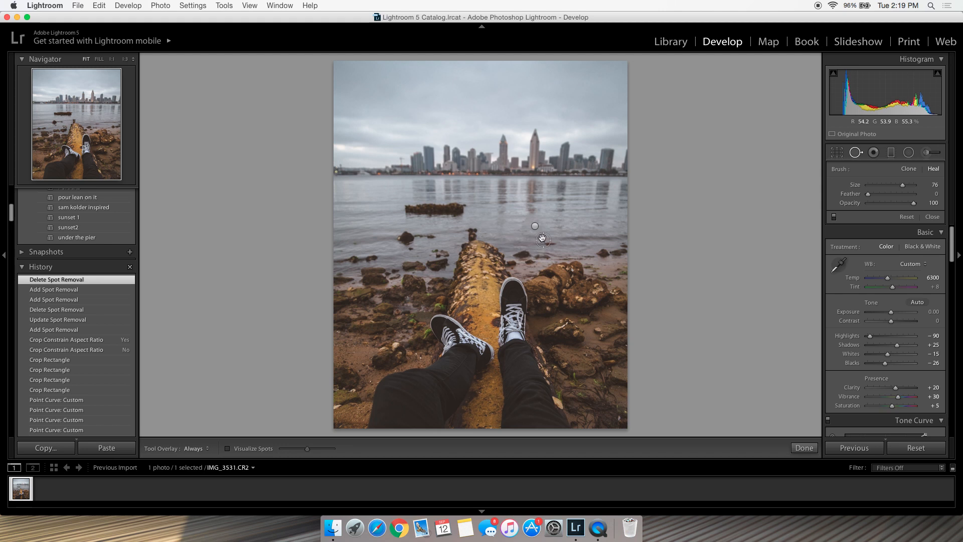
{"action": "left_click", "coordinate": [534, 226]}
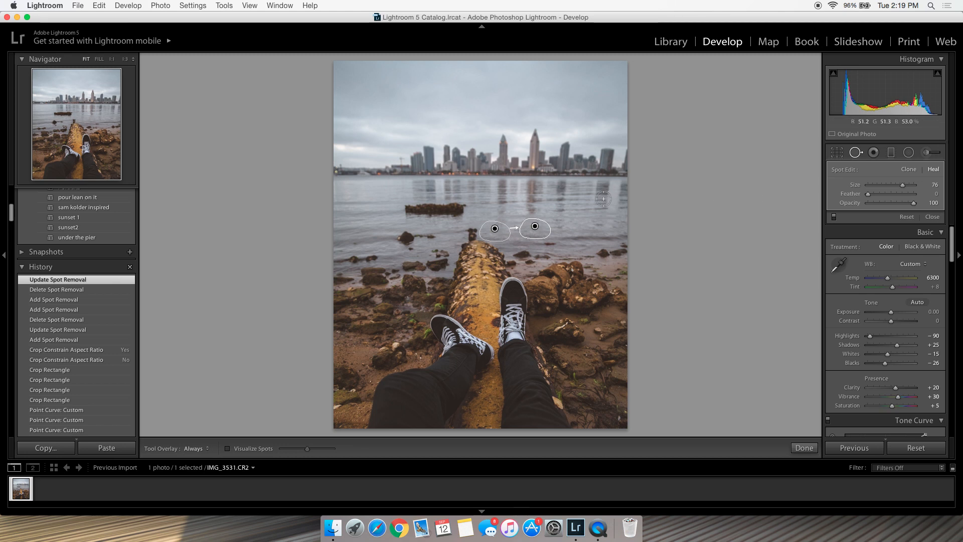
{"action": "key", "text": "Delete"}
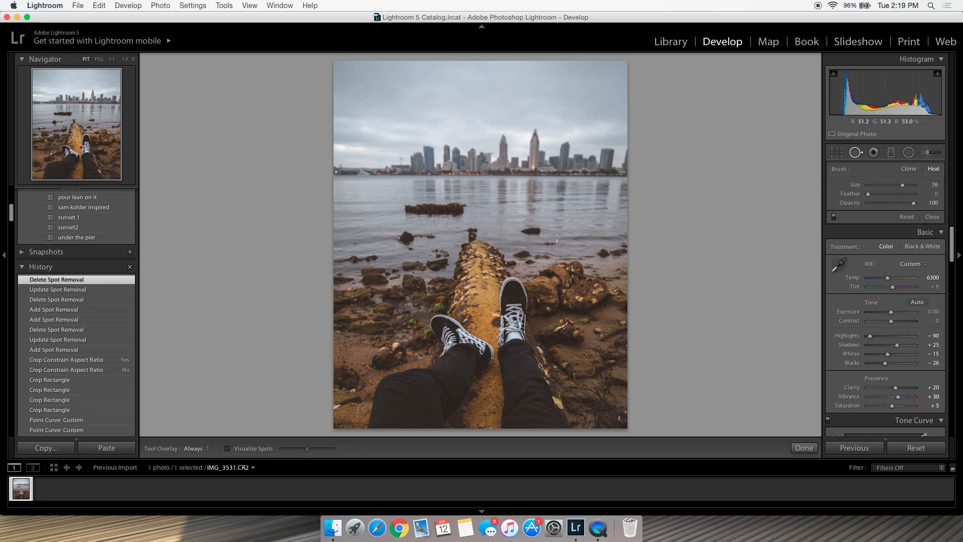
{"action": "left_click", "coordinate": [856, 152]}
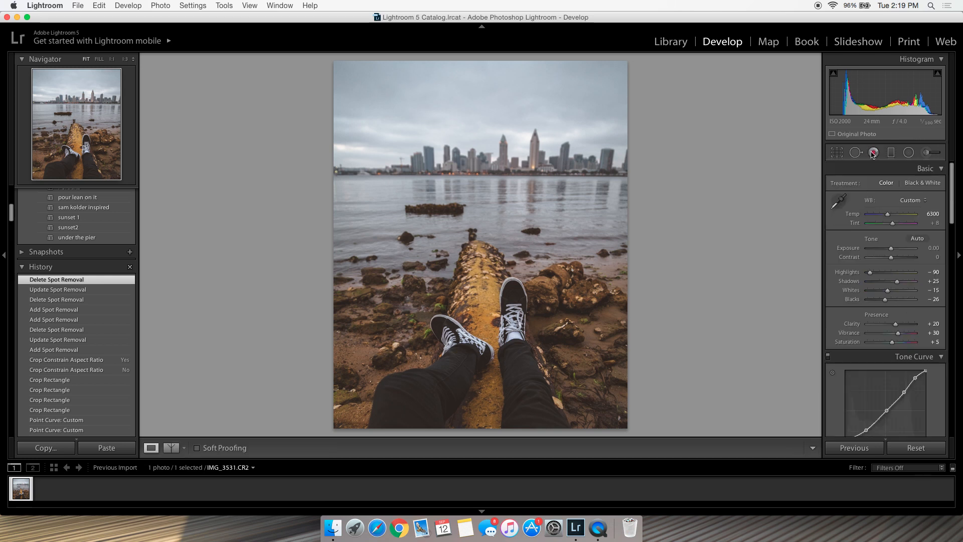
Step: Add a graduated filter from the upper edge of the sky to just below the waterline, zero its exposure and adjust its tilt
{"action": "left_click", "coordinate": [872, 152]}
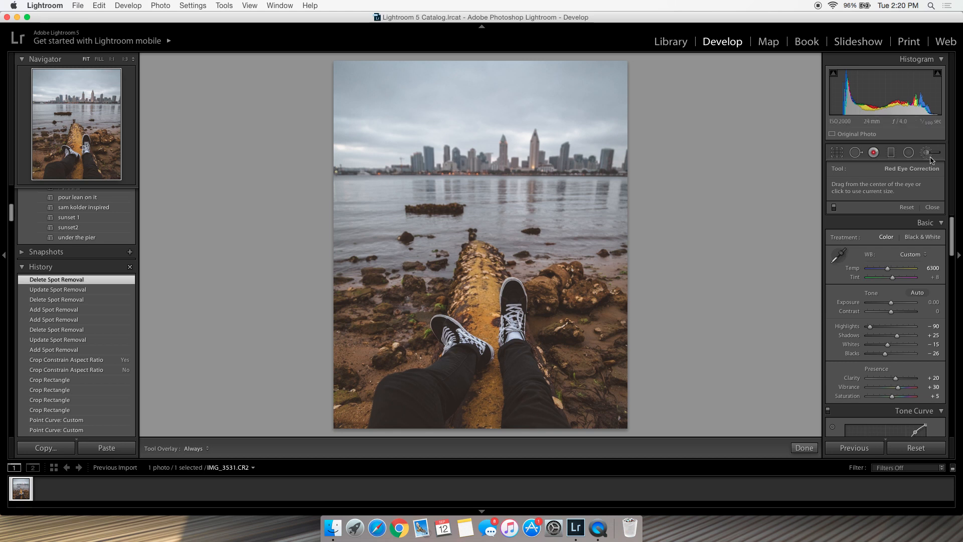
{"action": "left_click", "coordinate": [876, 159]}
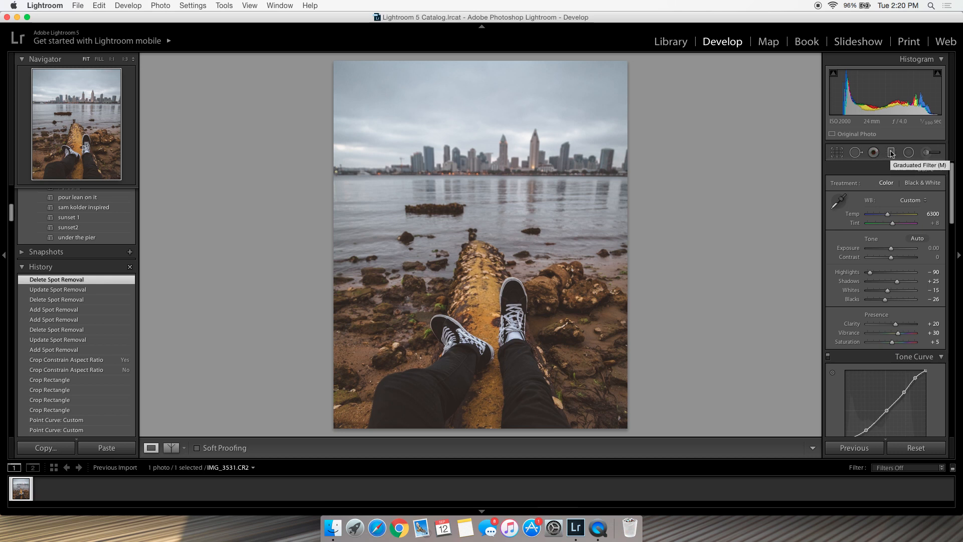
{"action": "left_click", "coordinate": [891, 153]}
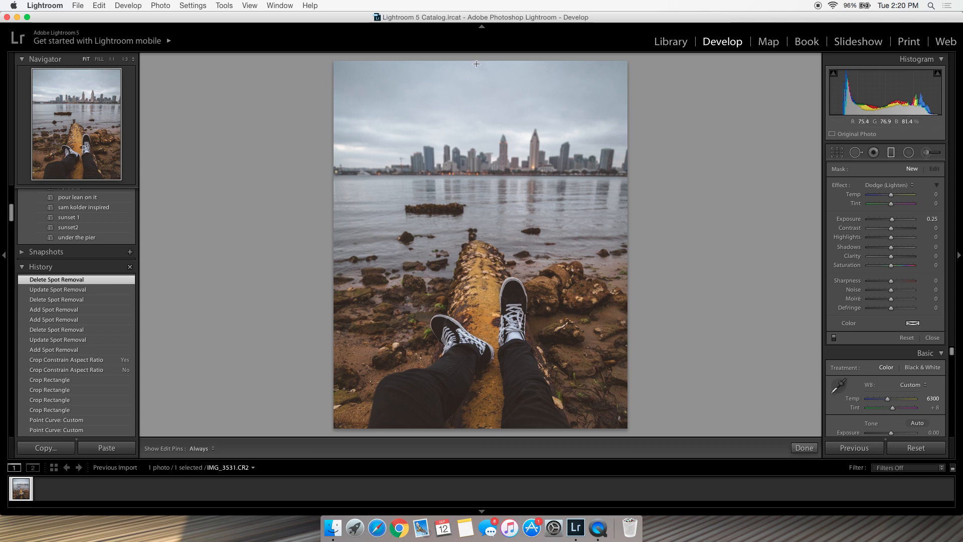
{"action": "left_click_drag", "start_coordinate": [476, 62], "coordinate": [477, 191]}
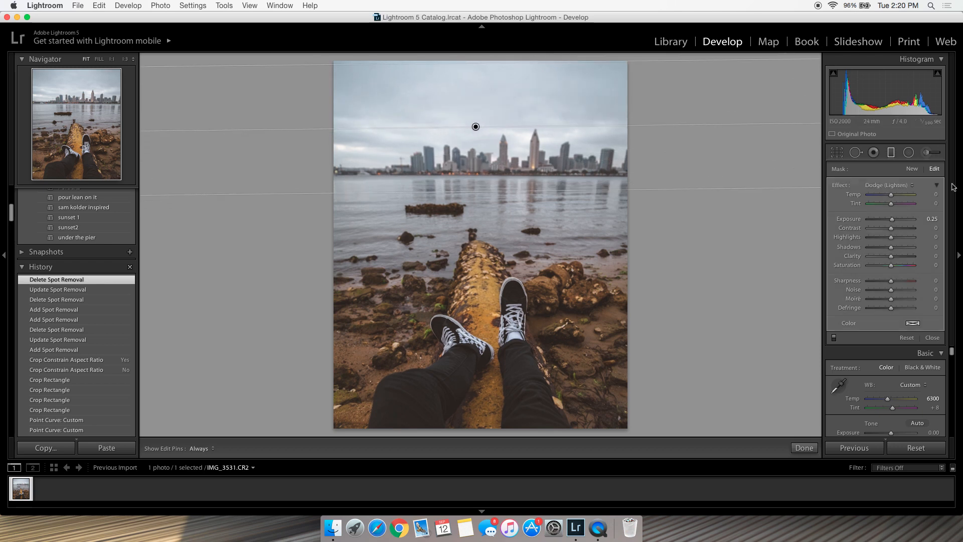
{"action": "left_click_drag", "start_coordinate": [892, 219], "coordinate": [891, 220]}
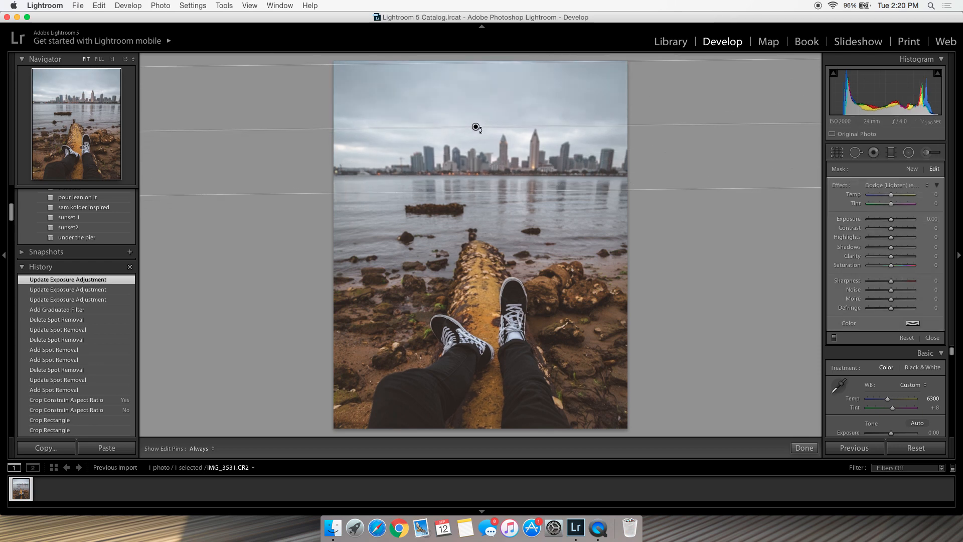
{"action": "left_click_drag", "start_coordinate": [490, 128], "coordinate": [490, 129]}
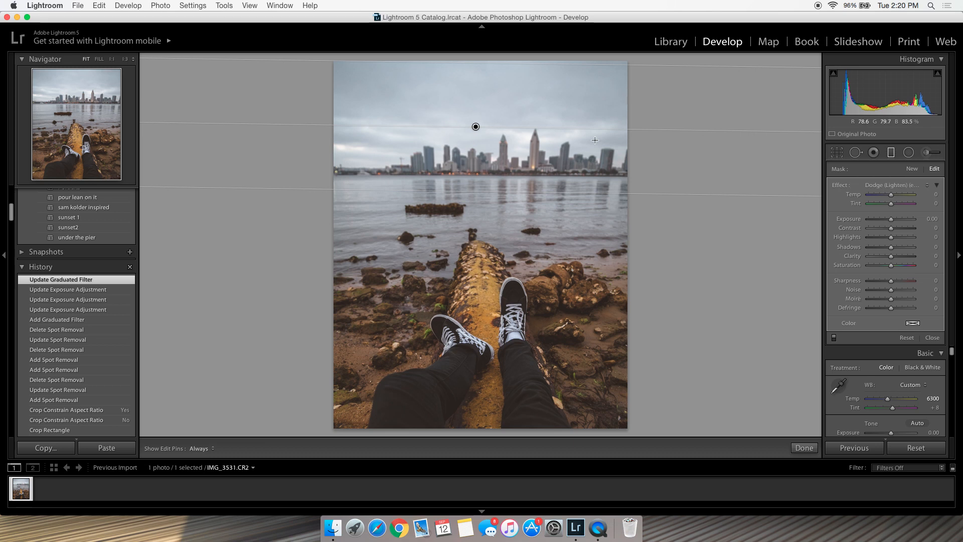
Step: Set the sky's graduated filter to exposure -1.80, clarity 17 and temperature -10, and close the filter
{"action": "left_click_drag", "start_coordinate": [887, 222], "coordinate": [882, 221]}
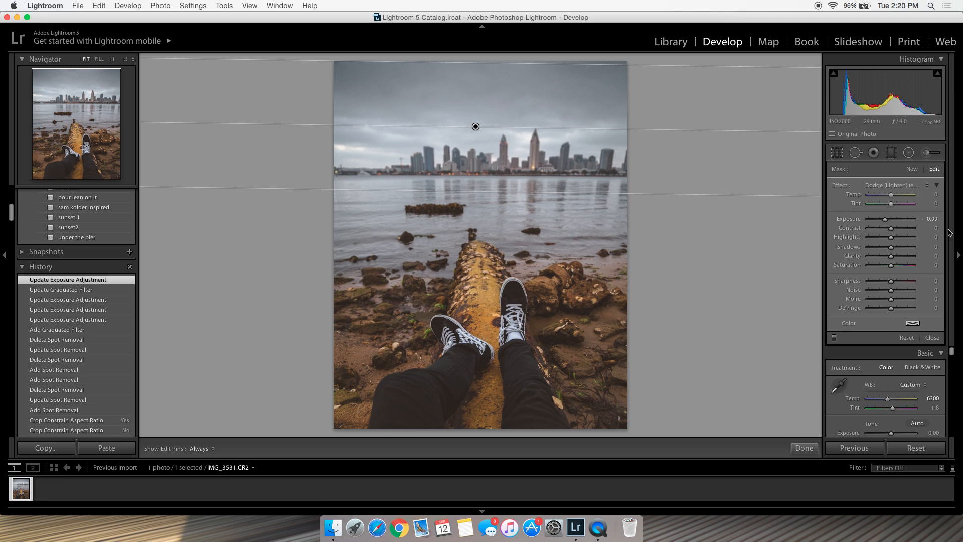
{"action": "left_click", "coordinate": [932, 221]}
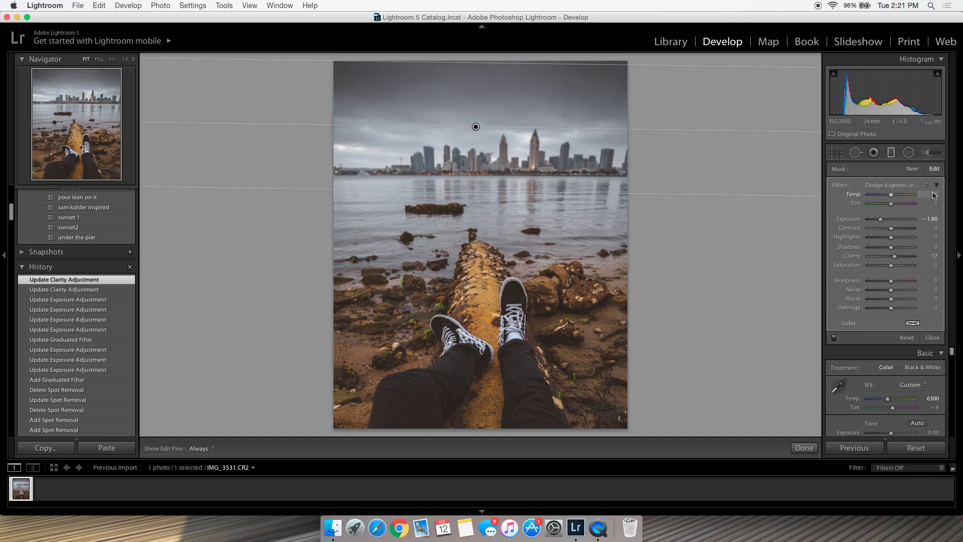
{"action": "left_click", "coordinate": [930, 193]}
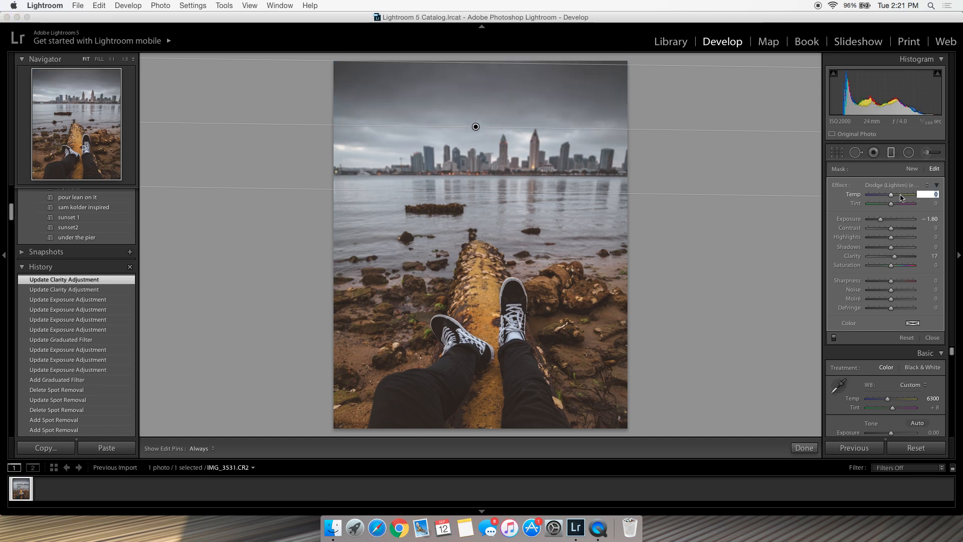
{"action": "type", "text": "-10"}
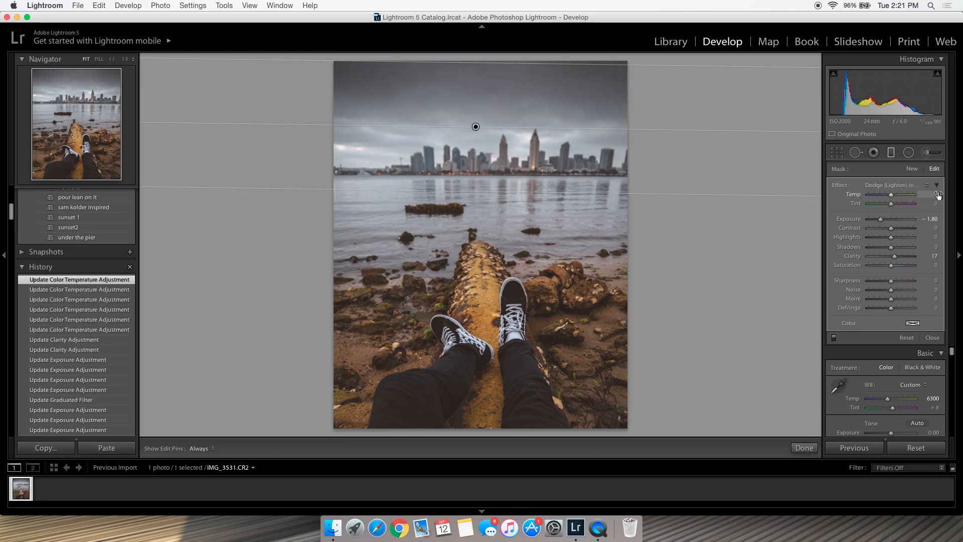
{"action": "left_click", "coordinate": [936, 195]}
{"action": "type", "text": "-10"}
{"action": "key", "text": "Return"}
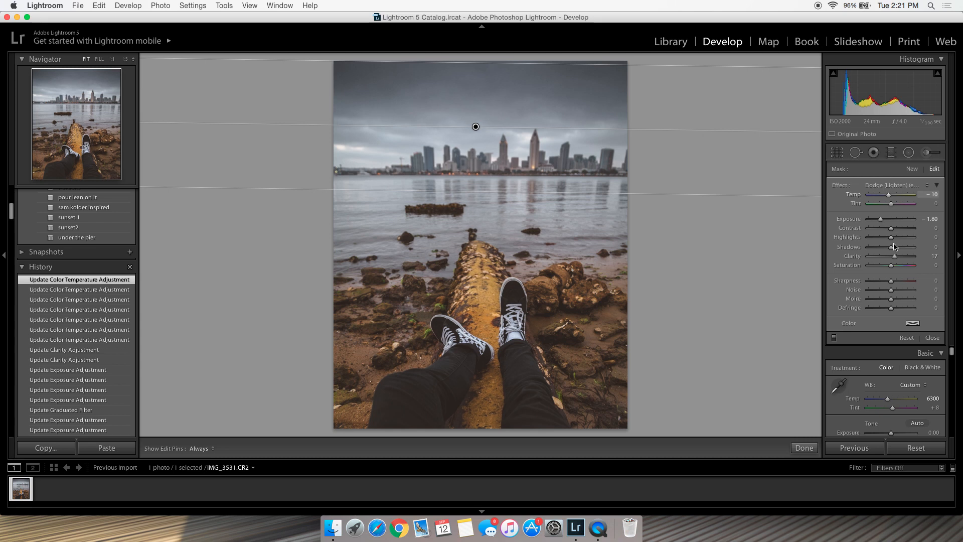
{"action": "left_click", "coordinate": [893, 155]}
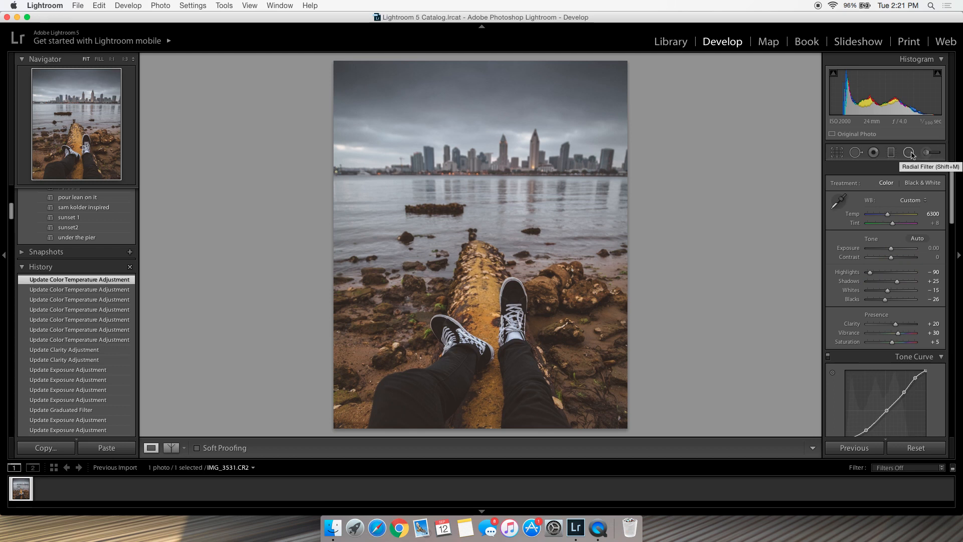
Step: Draw a circular radial filter at the photo's left edge, reset its exposure to 0 and centre it on the horizon
{"action": "left_click", "coordinate": [909, 153]}
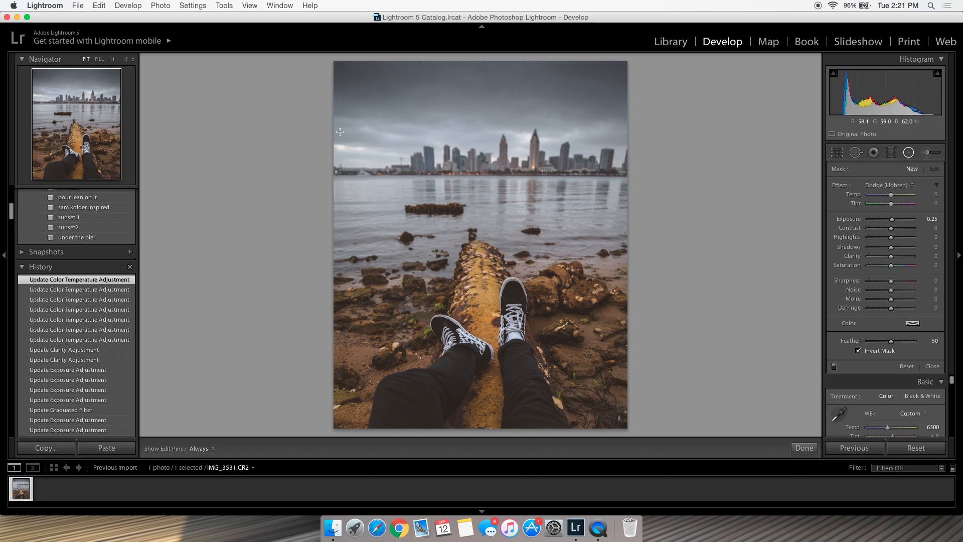
{"action": "left_click_drag", "start_coordinate": [343, 134], "coordinate": [401, 191]}
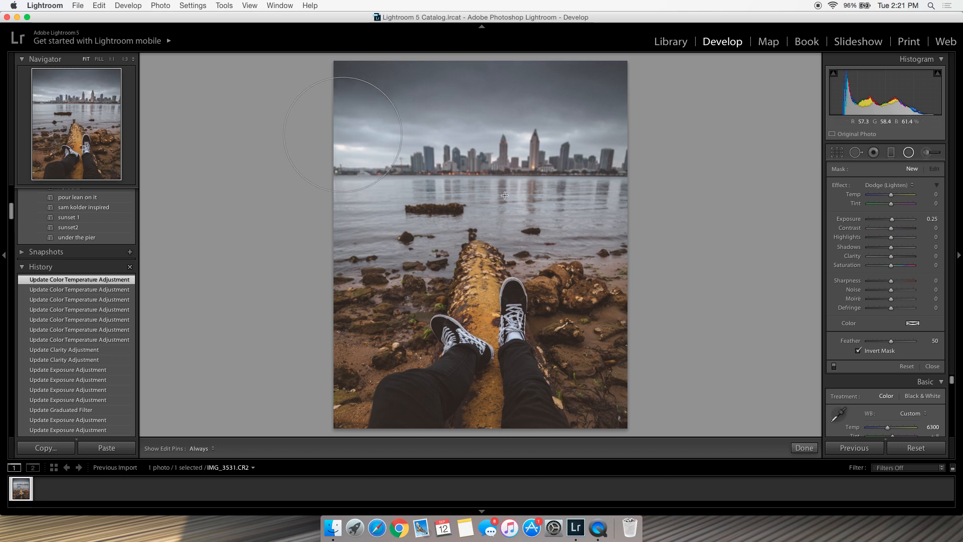
{"action": "double_click", "coordinate": [894, 218]}
{"action": "left_click_drag", "start_coordinate": [342, 134], "coordinate": [367, 166]}
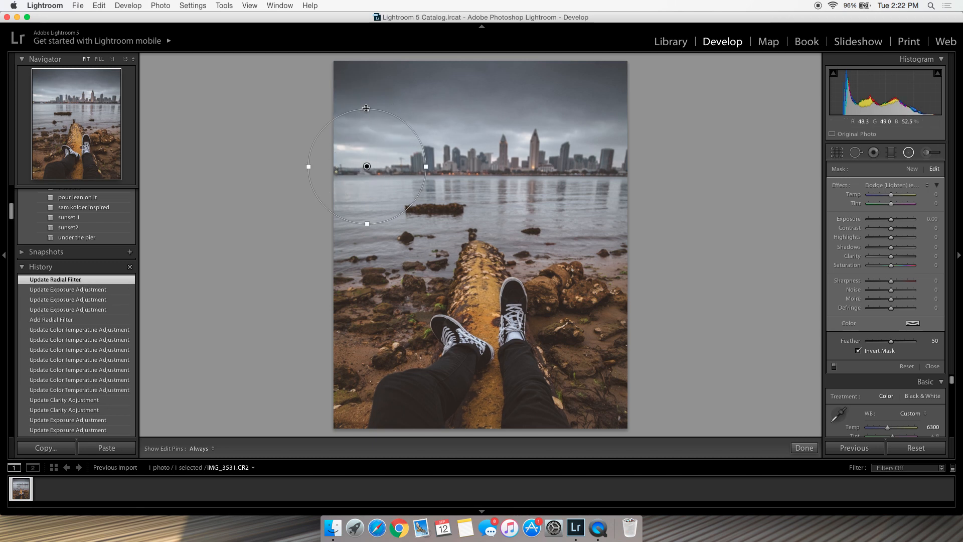
Step: Reshape the radial filter into a wide, flat ellipse over the left end of the skyline and centre it just above the waterline
{"action": "left_click_drag", "start_coordinate": [366, 109], "coordinate": [367, 124]}
{"action": "left_click_drag", "start_coordinate": [426, 168], "coordinate": [465, 167]}
{"action": "left_click_drag", "start_coordinate": [368, 166], "coordinate": [369, 160]}
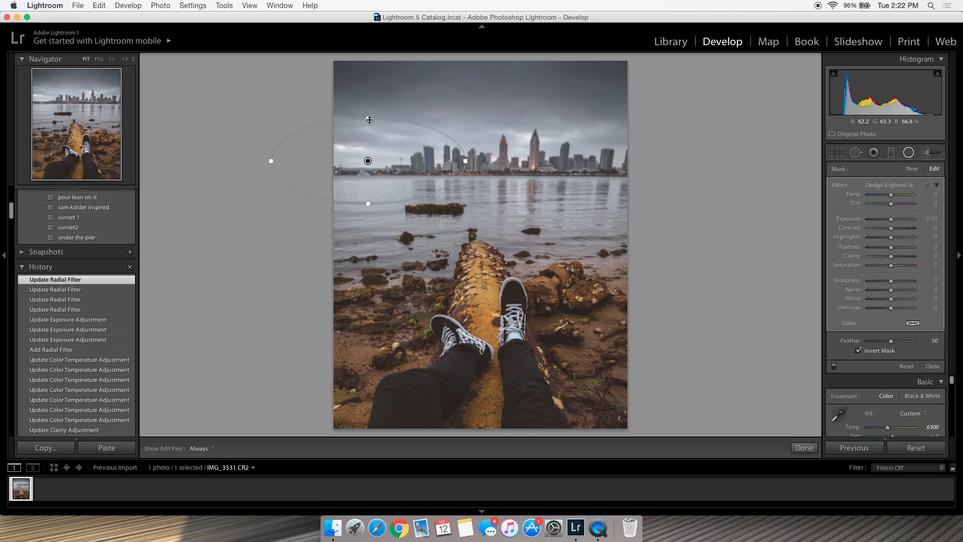
{"action": "left_click_drag", "start_coordinate": [369, 118], "coordinate": [369, 115]}
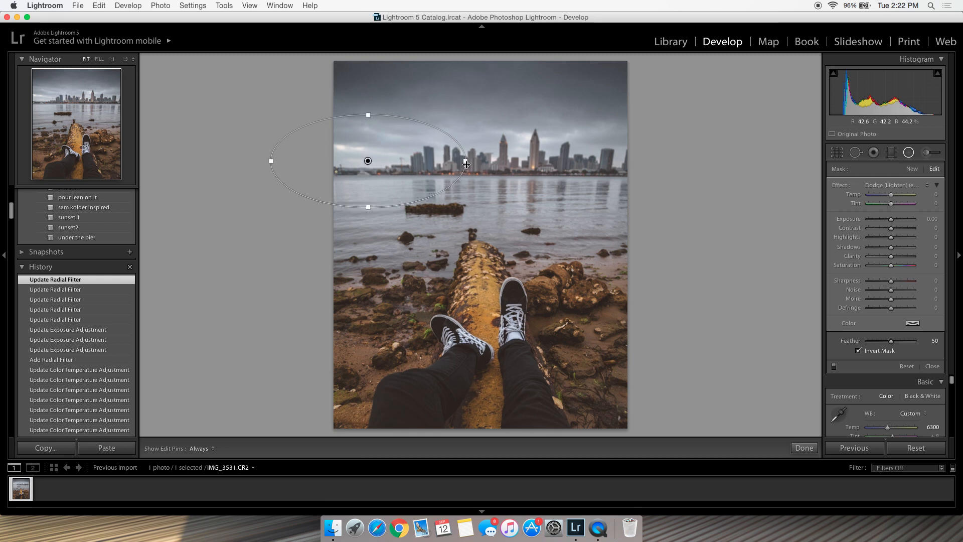
{"action": "left_click_drag", "start_coordinate": [472, 159], "coordinate": [475, 160]}
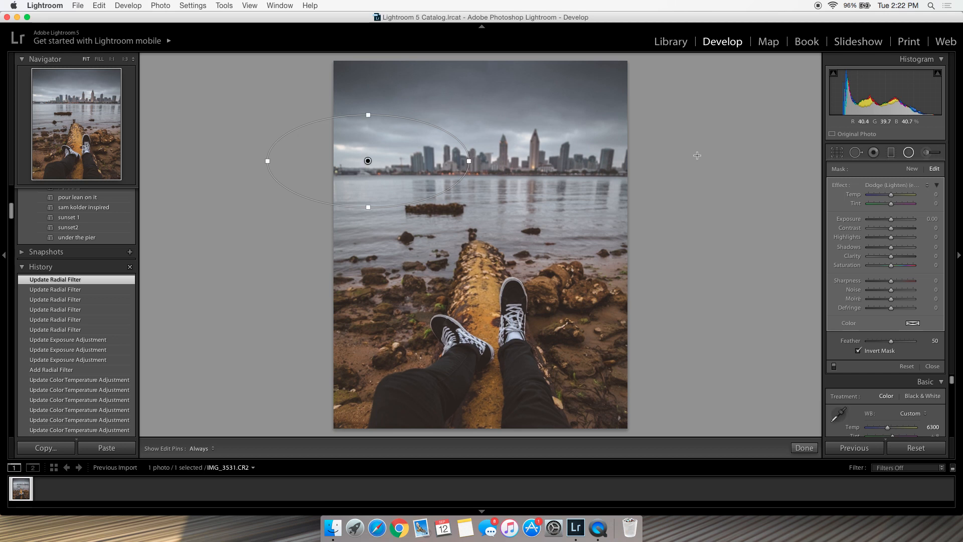
Step: Set the radial filter's temperature to 50 and tint to 15
{"action": "left_click", "coordinate": [930, 195]}
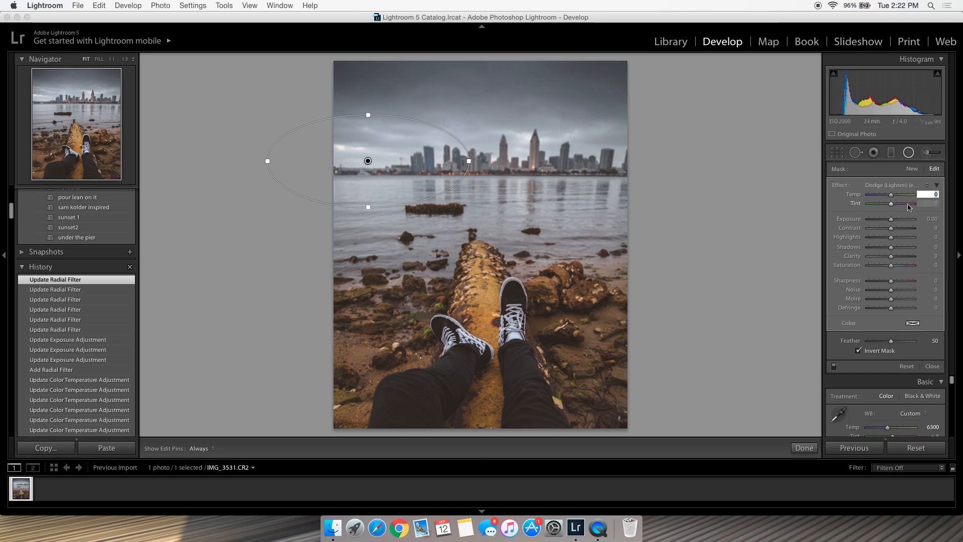
{"action": "type", "text": "50"}
{"action": "key", "text": "Return"}
{"action": "left_click", "coordinate": [935, 203]}
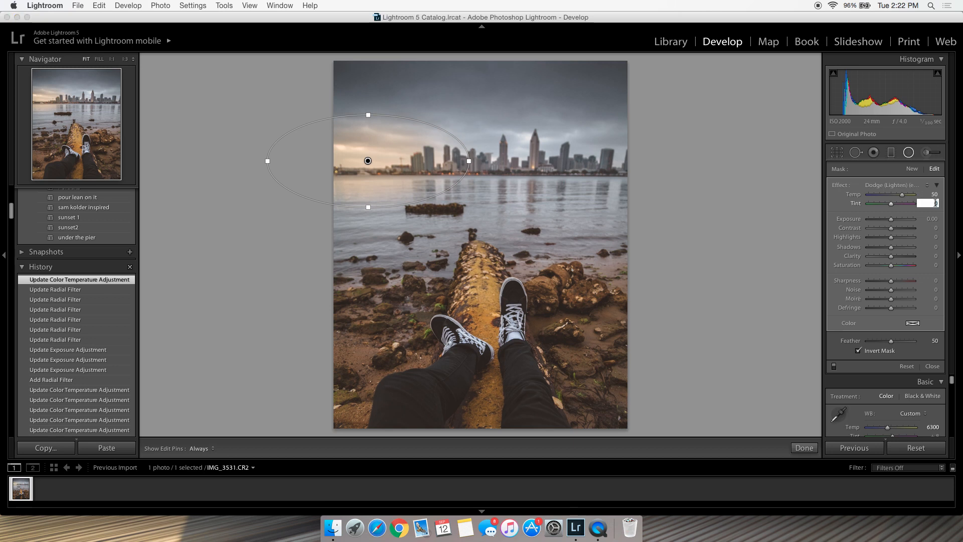
{"action": "type", "text": "15"}
{"action": "key", "text": "Return"}
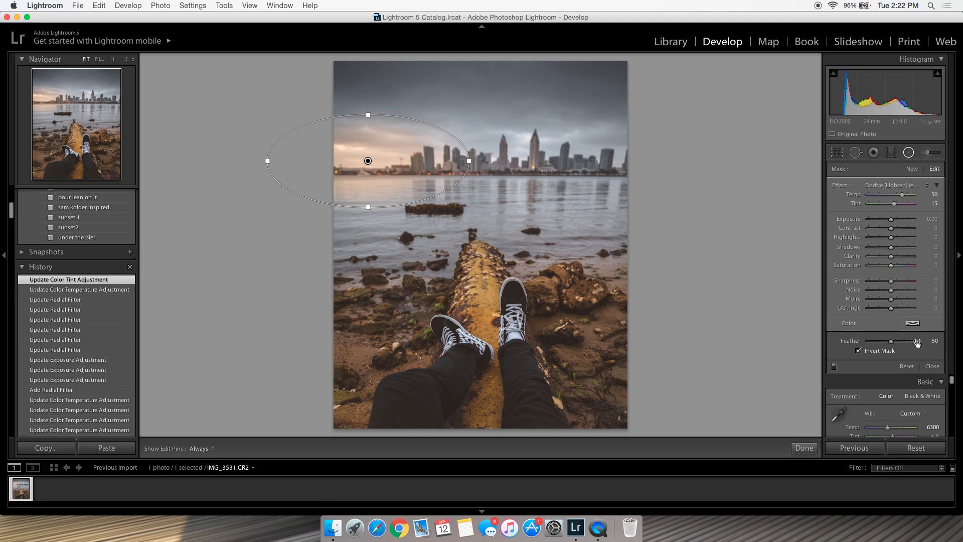
Step: Set the radial filter's feather to 65
{"action": "left_click", "coordinate": [934, 342]}
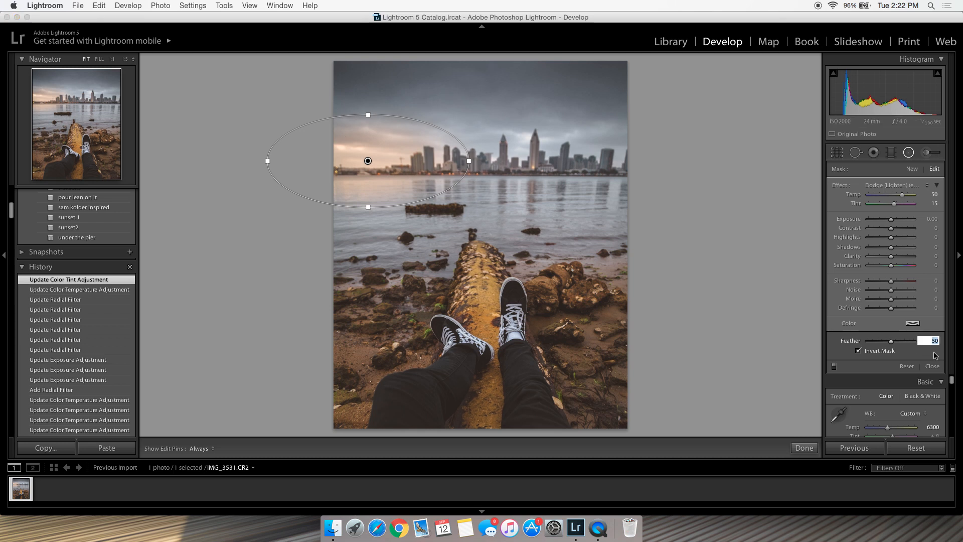
{"action": "type", "text": "6"}
{"action": "key", "text": "Return"}
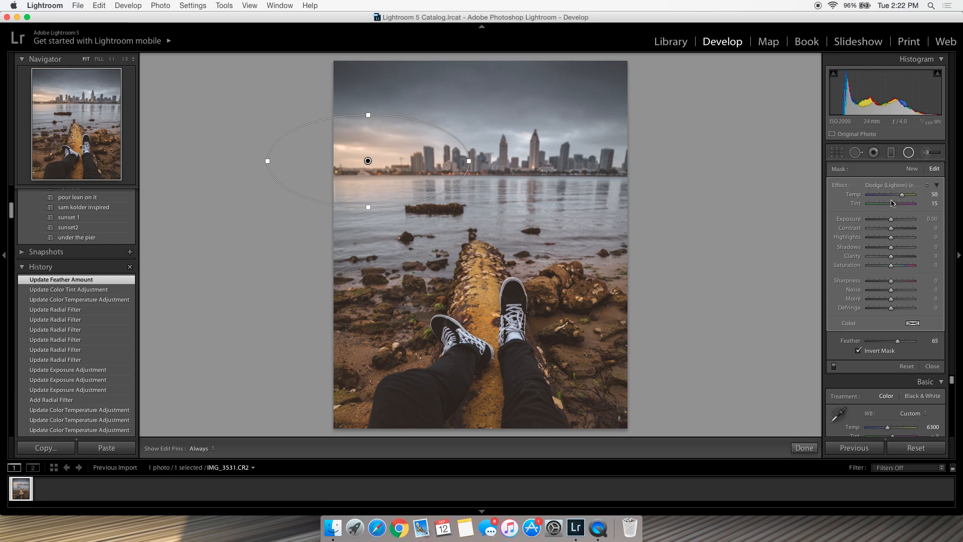
Step: Try lowering the radial filter's highlights, and reset its highlights, temperature and tint to 0
{"action": "left_click_drag", "start_coordinate": [891, 237], "coordinate": [879, 238]}
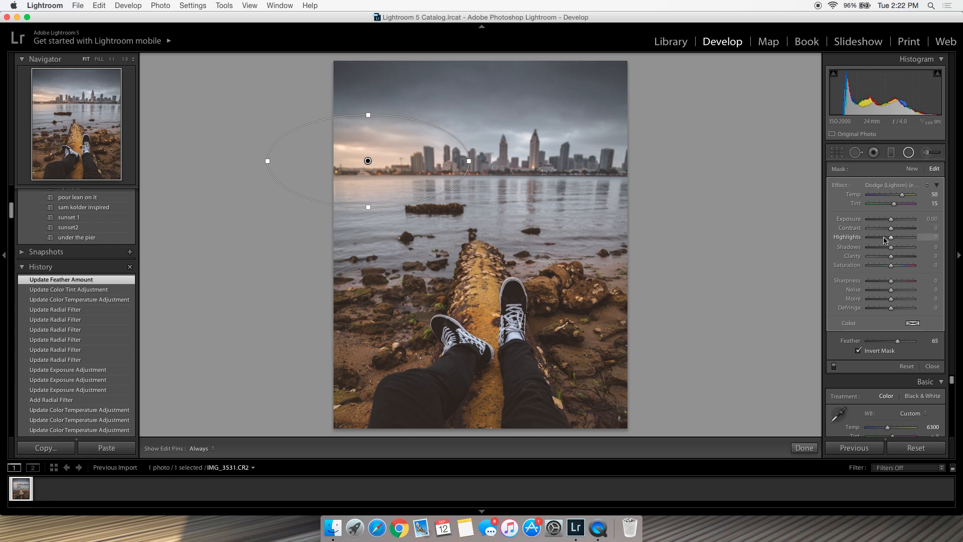
{"action": "double_click", "coordinate": [880, 238]}
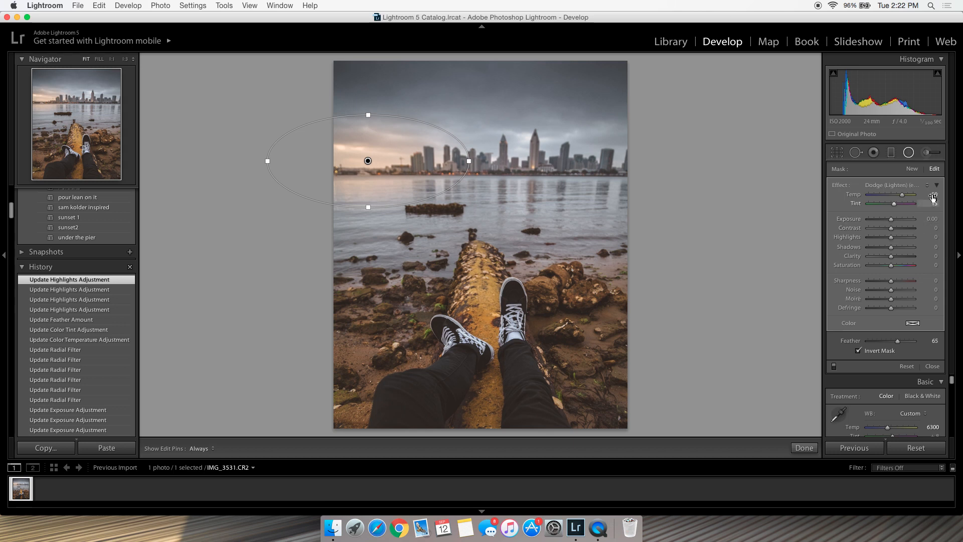
{"action": "double_click", "coordinate": [902, 195]}
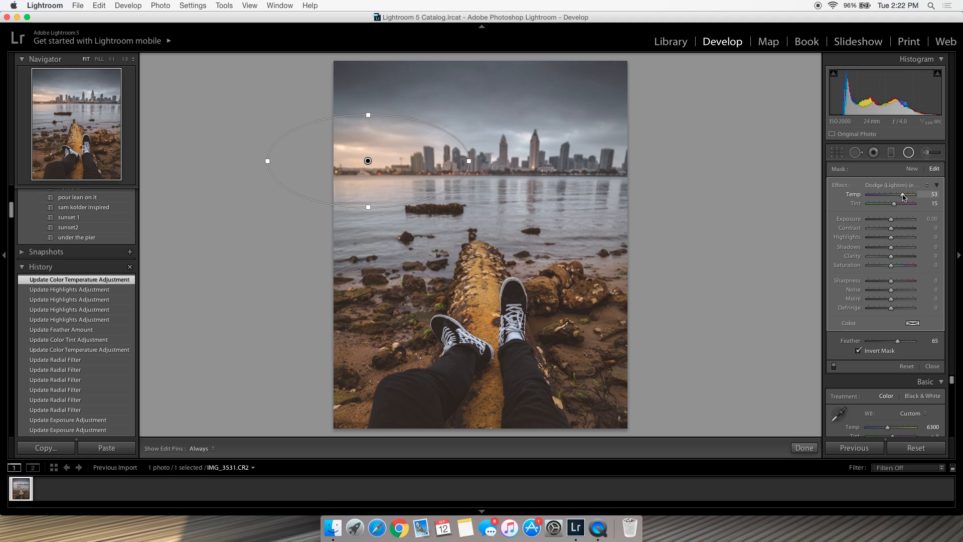
{"action": "double_click", "coordinate": [894, 203]}
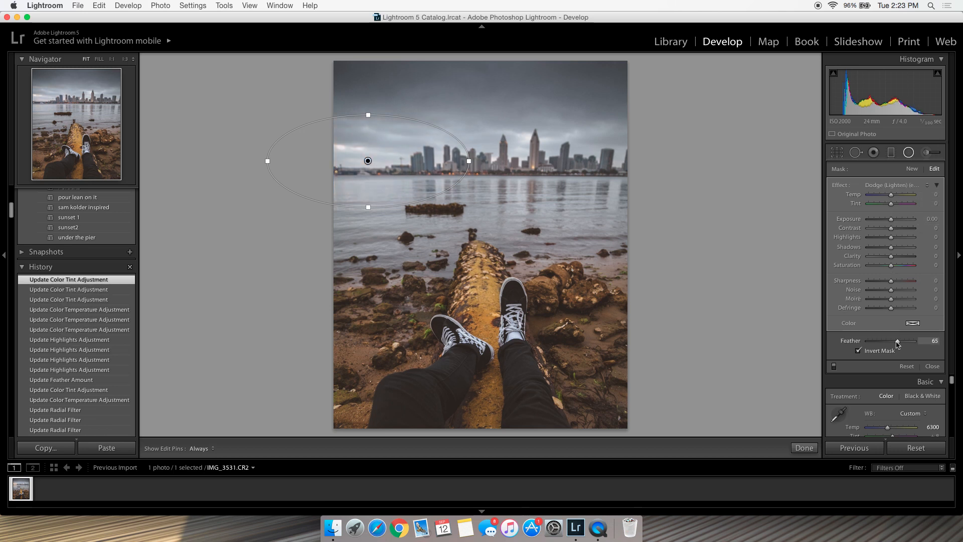
Step: Tint the radial filter with an orange color of hue 32 and saturation 94%, after trying the pale and strong yellow swatches
{"action": "left_click", "coordinate": [913, 323]}
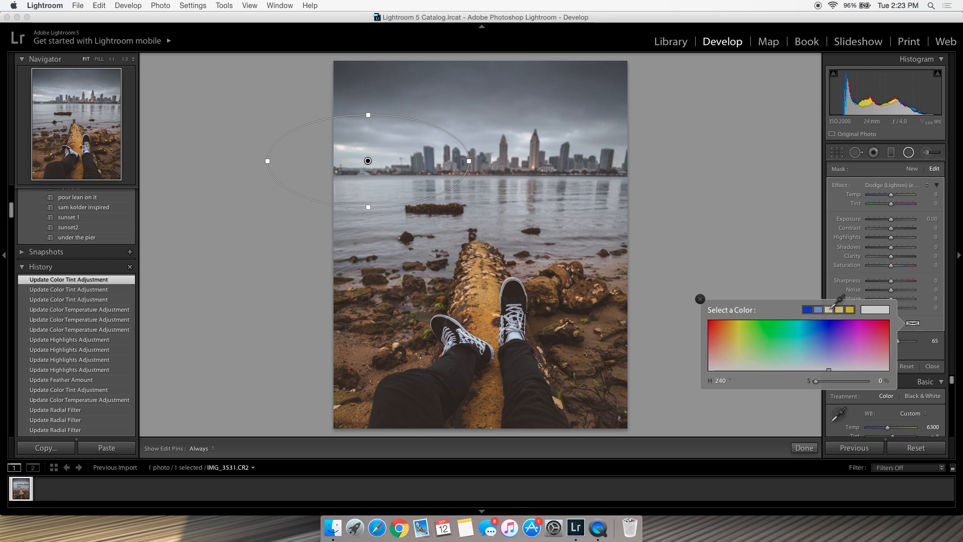
{"action": "left_click", "coordinate": [829, 309]}
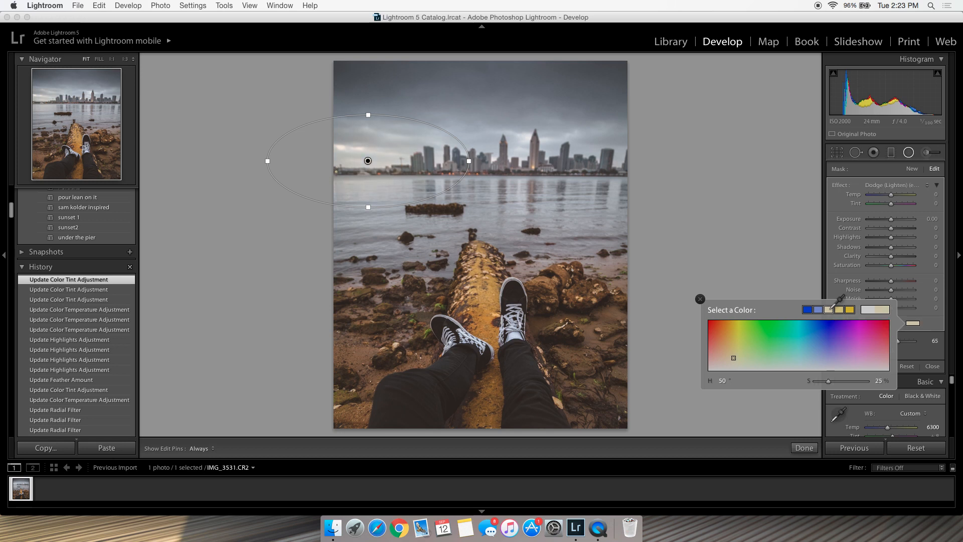
{"action": "left_click", "coordinate": [849, 309]}
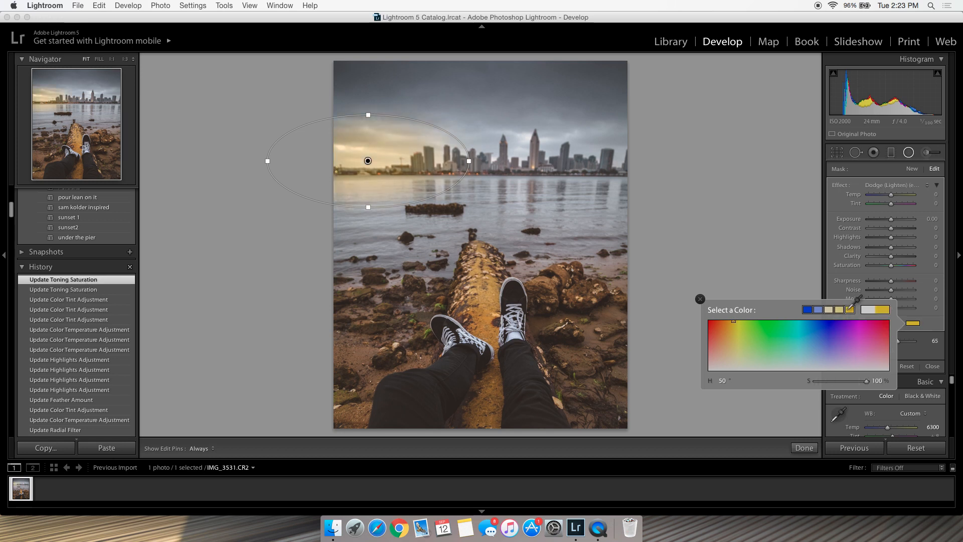
{"action": "left_click", "coordinate": [723, 325]}
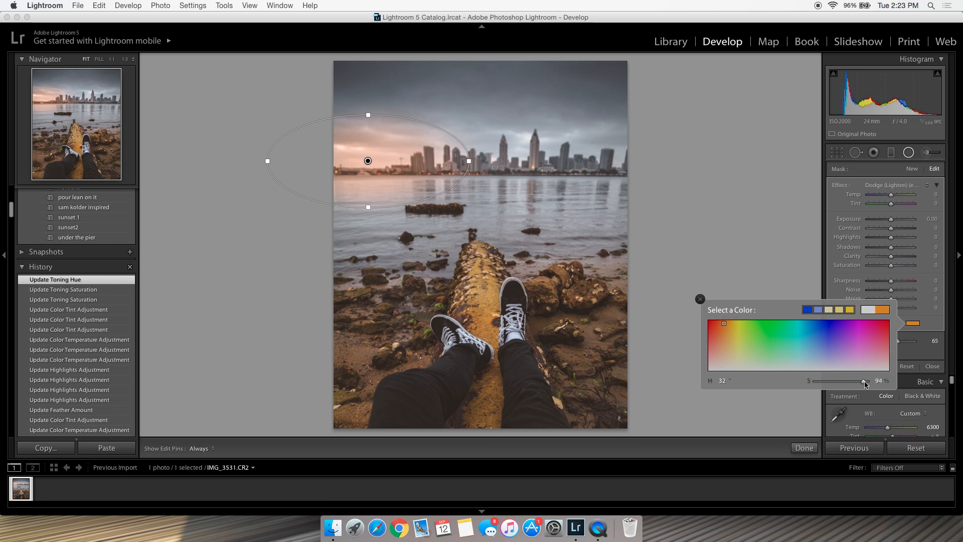
Step: Set the radial filter's tint color saturation to 95% and its feather to 70, and close the radial filter
{"action": "left_click_drag", "start_coordinate": [864, 381], "coordinate": [864, 383]}
{"action": "left_click", "coordinate": [864, 381]}
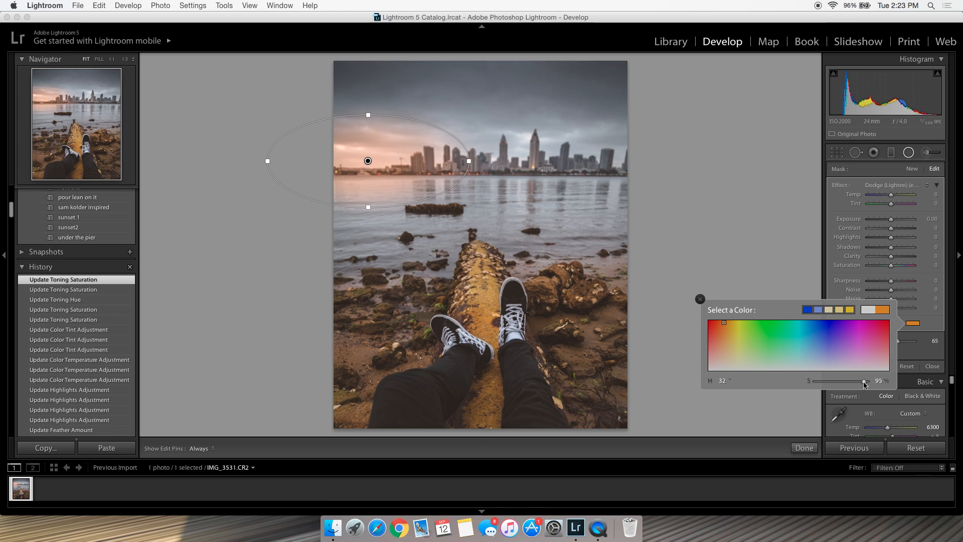
{"action": "left_click", "coordinate": [828, 274]}
{"action": "left_click", "coordinate": [924, 340]}
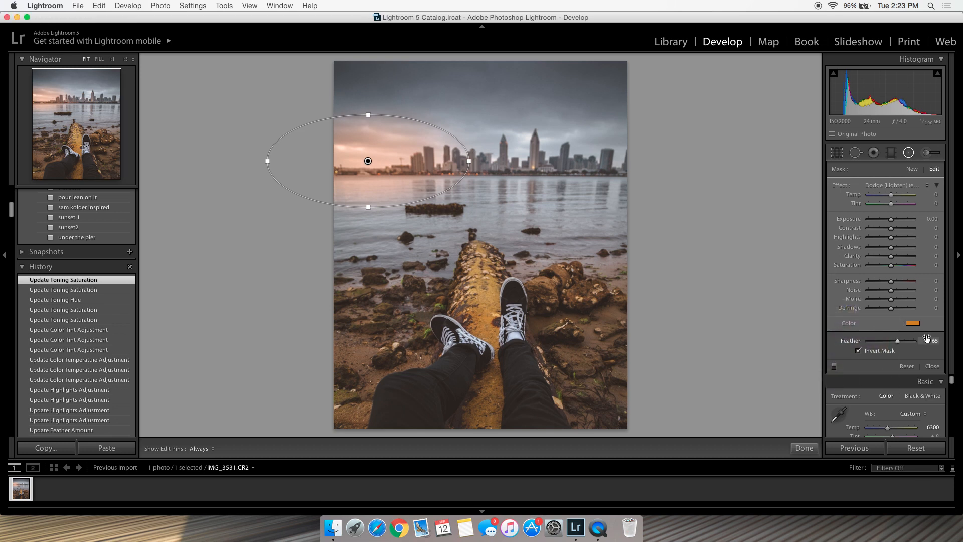
{"action": "type", "text": "70"}
{"action": "key", "text": "Return"}
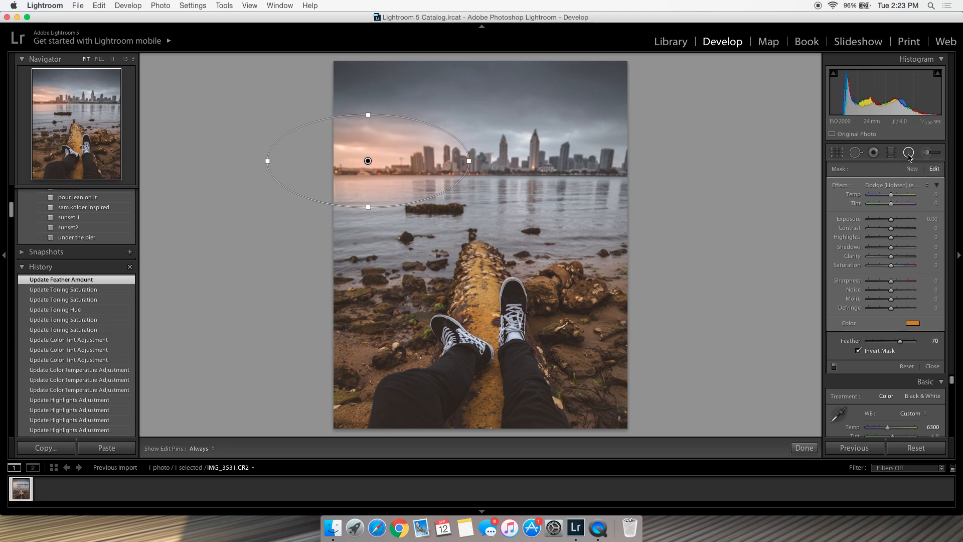
{"action": "left_click", "coordinate": [909, 156]}
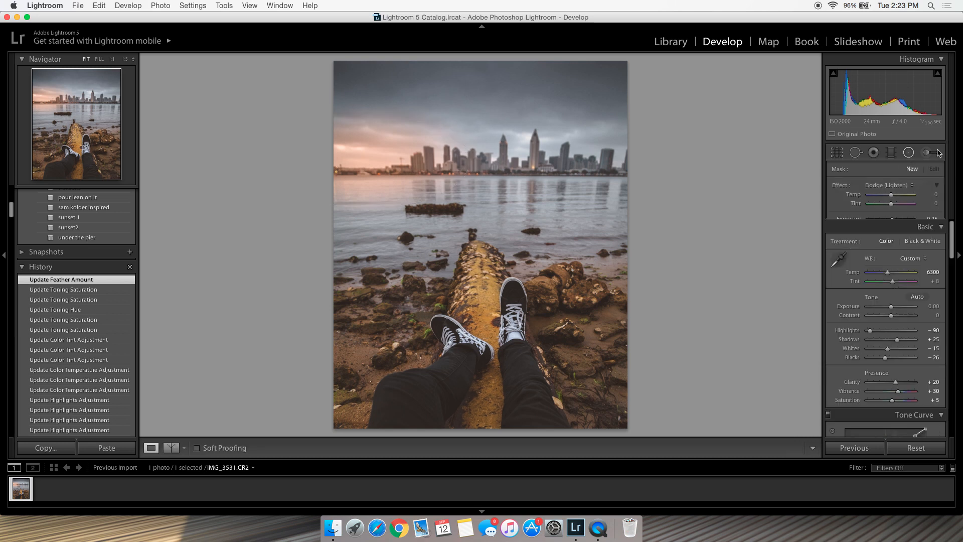
Step: Activate the Adjustment Brush with the Color effect and a brush size of 11
{"action": "left_click", "coordinate": [930, 153]}
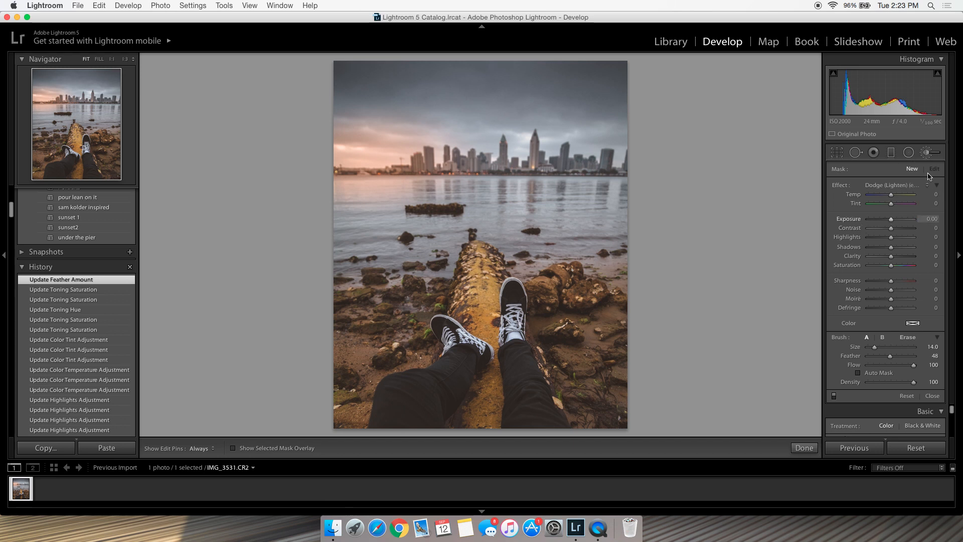
{"action": "scroll", "coordinate": [485, 294], "scroll_direction": "down", "scroll_amount": 3}
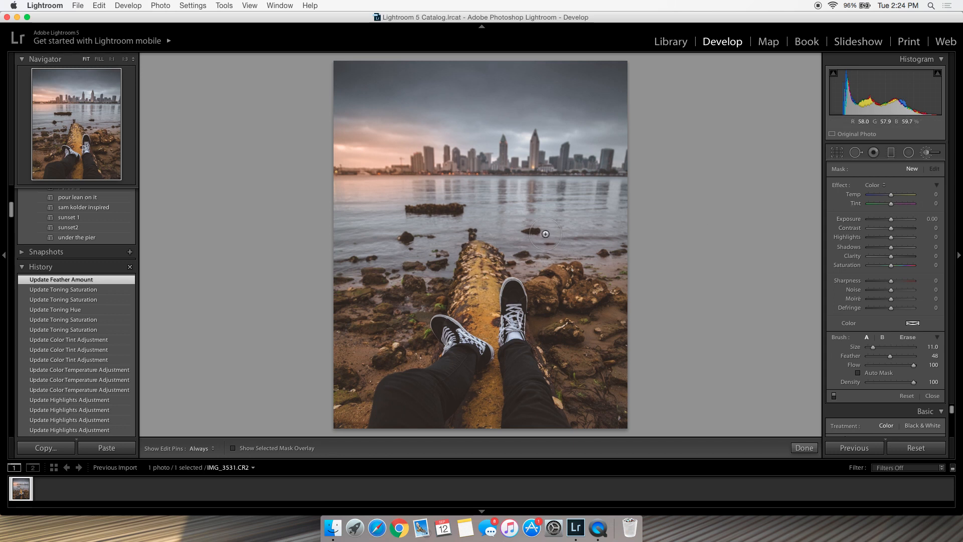
Step: Try raising temperature and exposure on a brush stroke over the water beside the small rock, and delete that brush adjustment
{"action": "left_click_drag", "start_coordinate": [550, 227], "coordinate": [544, 239]}
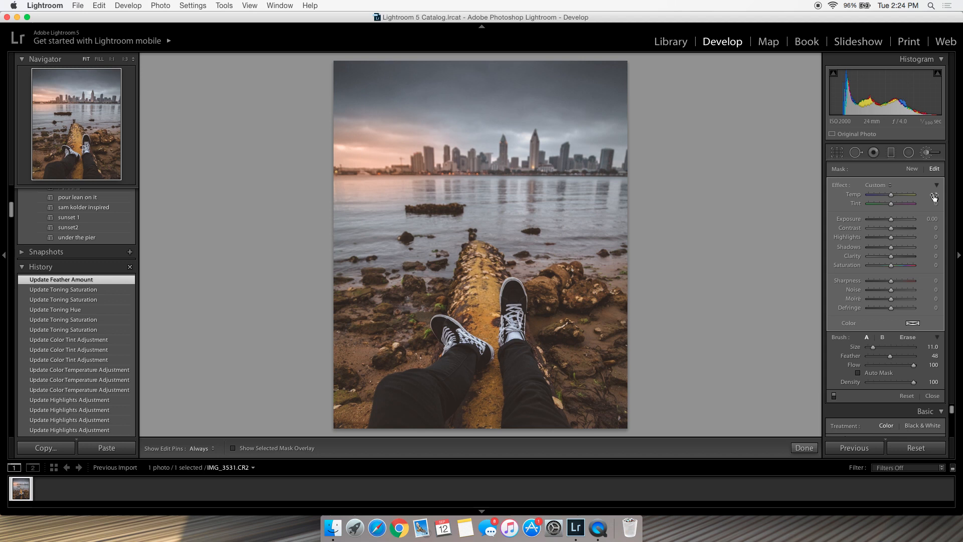
{"action": "left_click_drag", "start_coordinate": [891, 194], "coordinate": [906, 196]}
{"action": "double_click", "coordinate": [904, 195]}
{"action": "left_click_drag", "start_coordinate": [893, 219], "coordinate": [901, 222]}
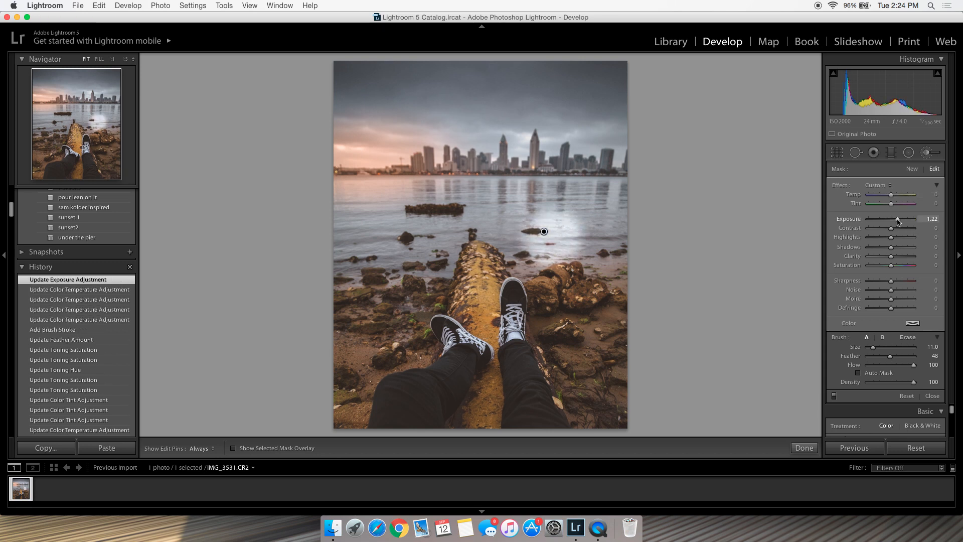
{"action": "double_click", "coordinate": [902, 221]}
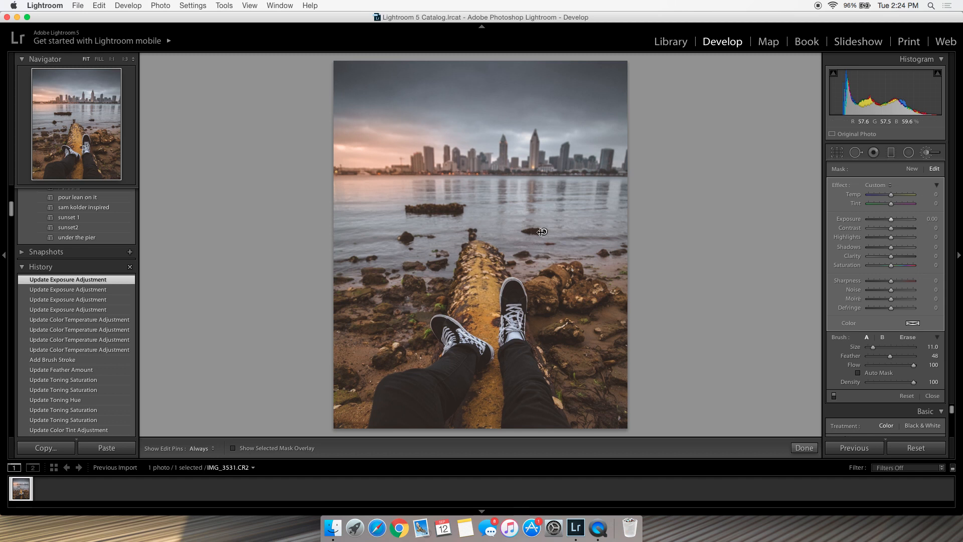
{"action": "key", "text": "Delete"}
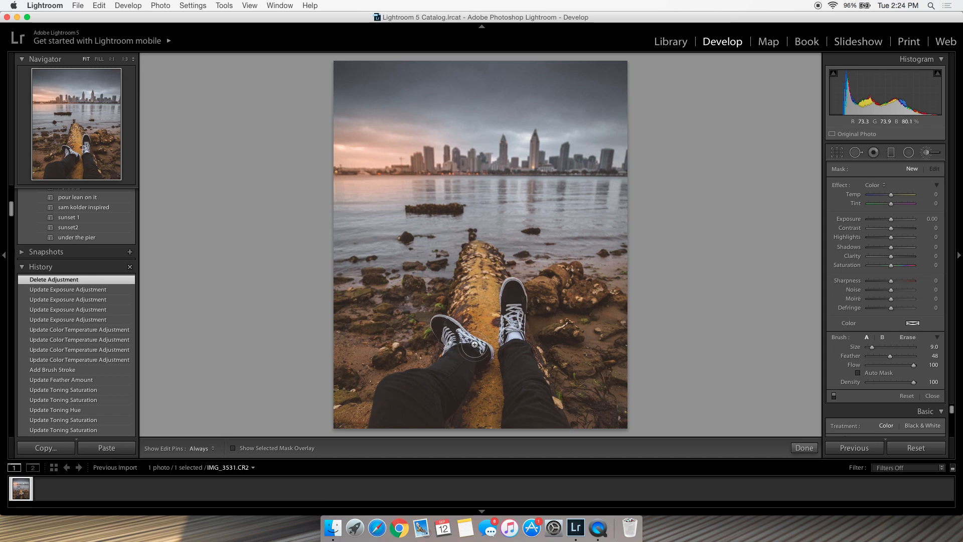
Step: Paint a brush mask over both shoes at about size 8, with the selected mask overlay shown
{"action": "key", "text": "bracketleft"}
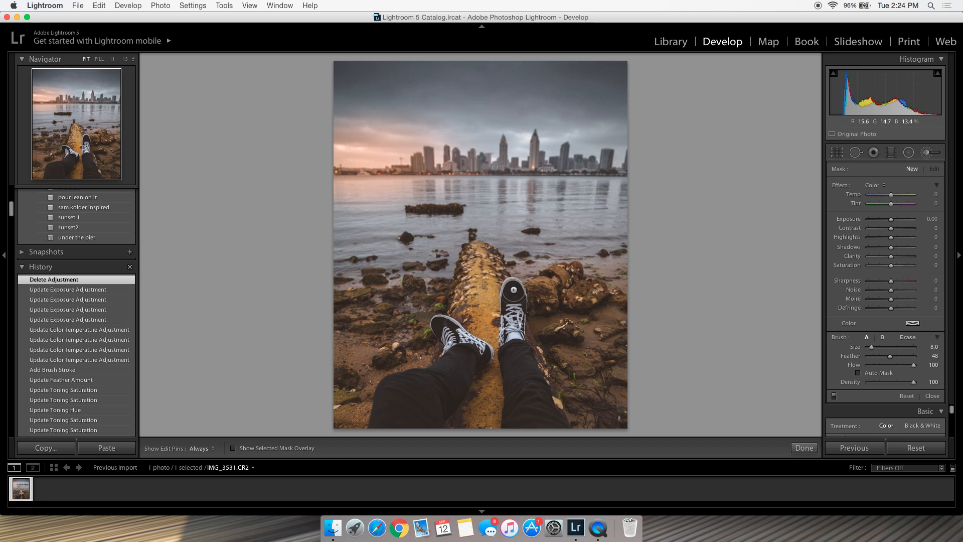
{"action": "left_click_drag", "start_coordinate": [513, 290], "coordinate": [511, 317]}
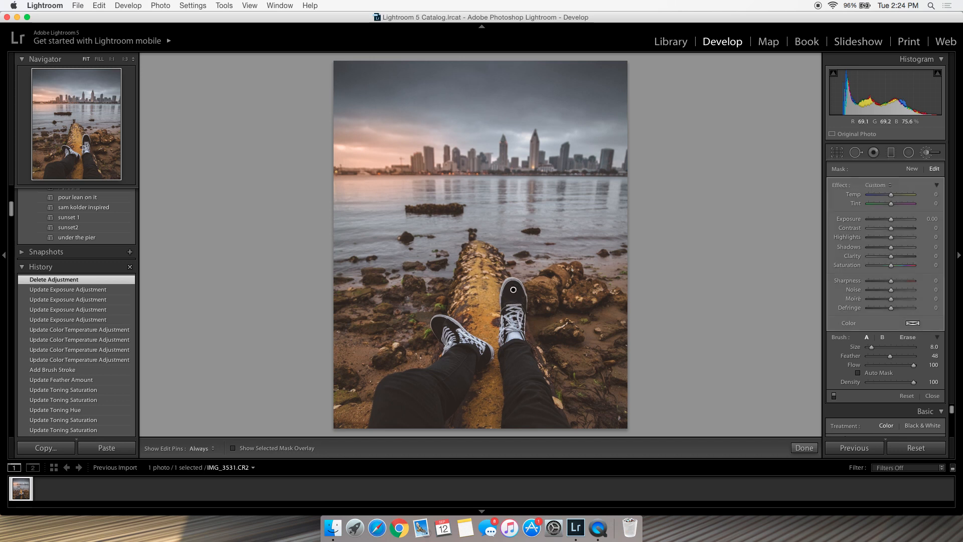
{"action": "key", "text": "o"}
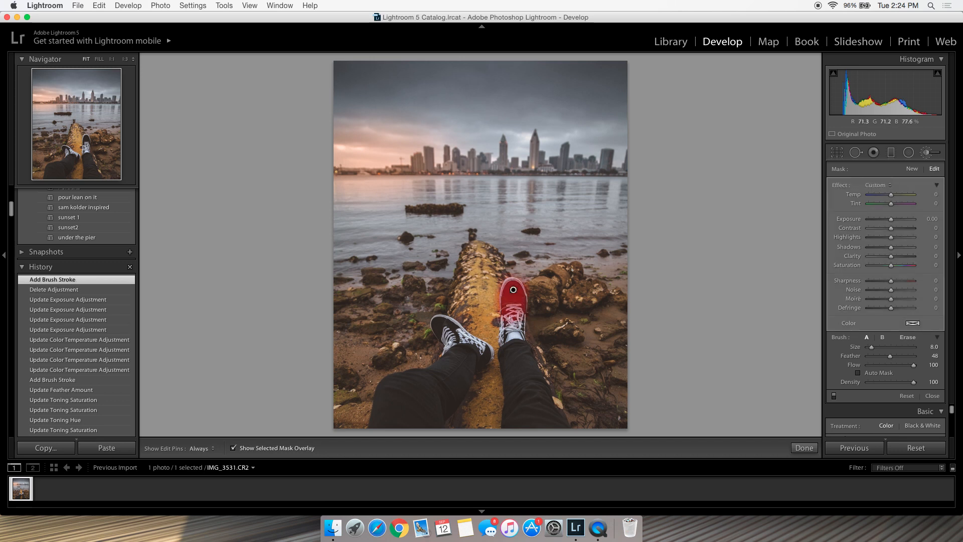
{"action": "key", "text": "bracketleft"}
{"action": "key", "text": "h"}
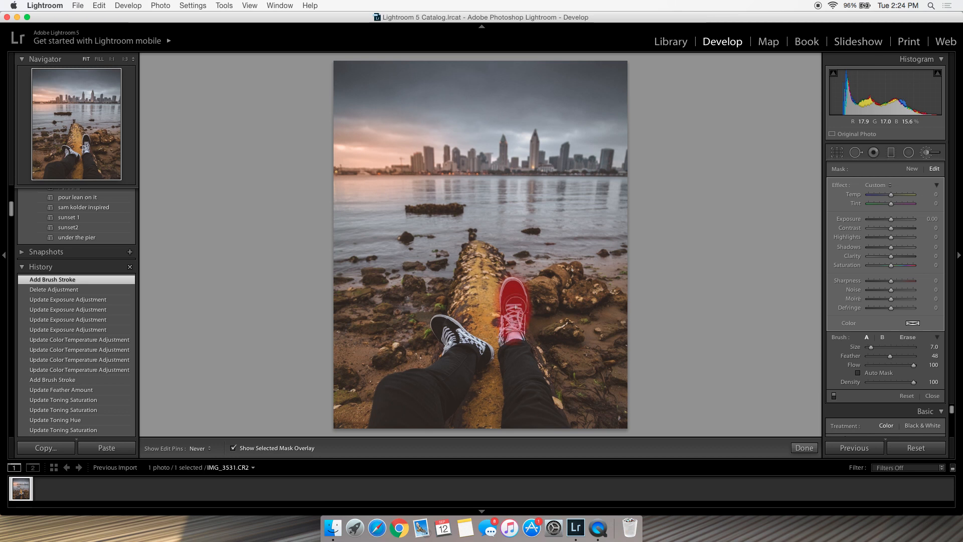
{"action": "mouse_move", "coordinate": [437, 337]}
{"action": "left_mouse_down"}
{"action": "mouse_move", "coordinate": [449, 330]}
{"action": "mouse_move", "coordinate": [465, 341]}
{"action": "left_mouse_up"}
{"action": "left_click_drag", "start_coordinate": [467, 341], "coordinate": [483, 351]}
{"action": "scroll", "coordinate": [537, 332], "scroll_direction": "up", "scroll_amount": 1}
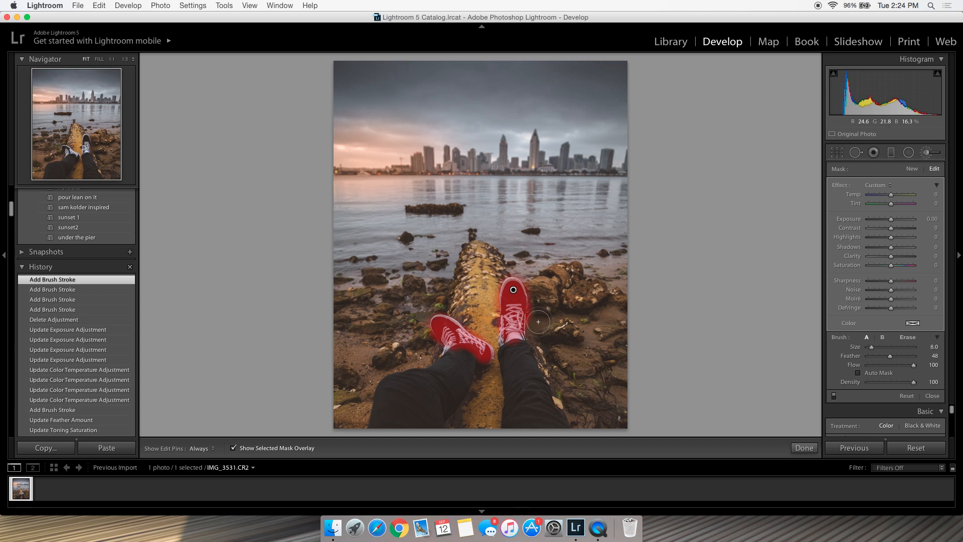
{"action": "key", "text": "z"}
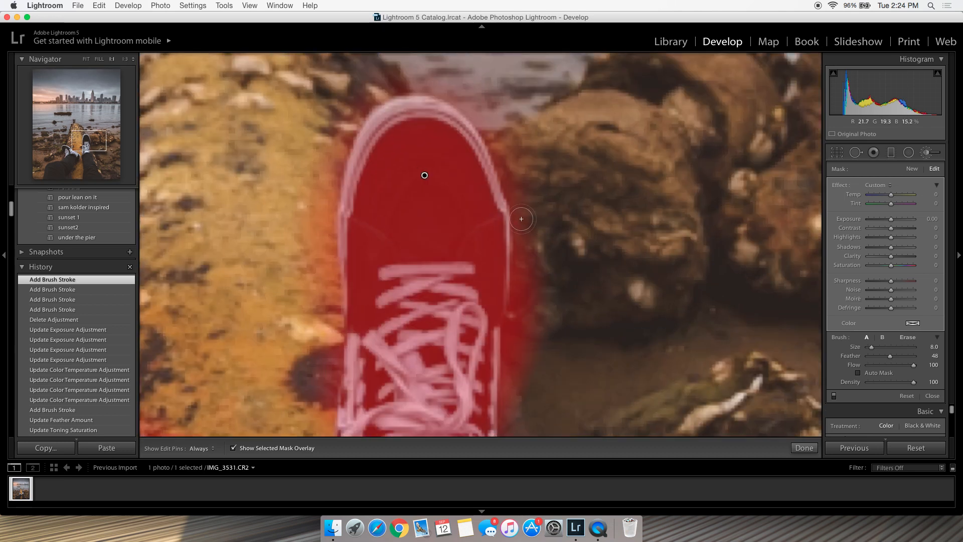
{"action": "left_click", "coordinate": [357, 236]}
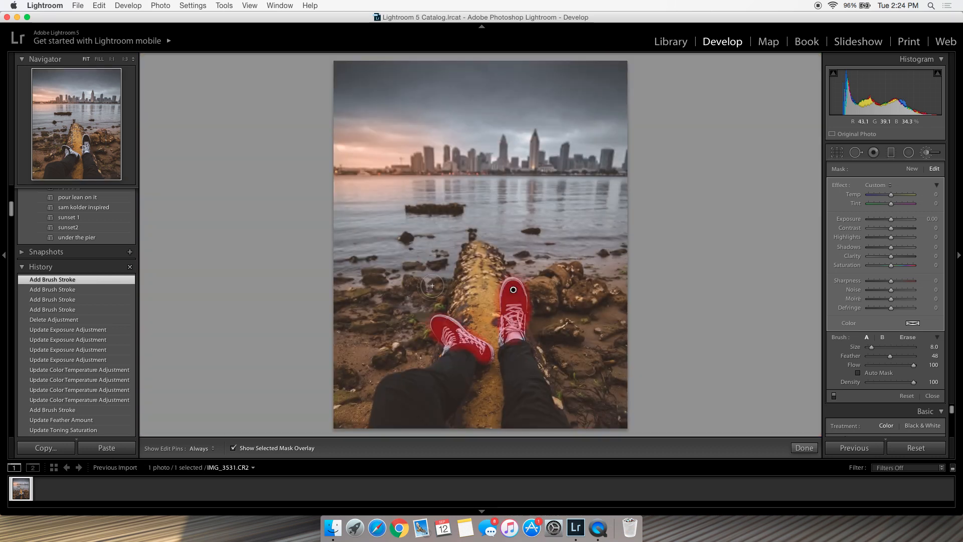
Step: Clean up the mask edges around both shoes with a size 7 eraser and a size 4 brush, and hide the overlay
{"action": "key", "text": "alt"}
{"action": "scroll", "coordinate": [434, 311], "scroll_direction": "down", "scroll_amount": 4}
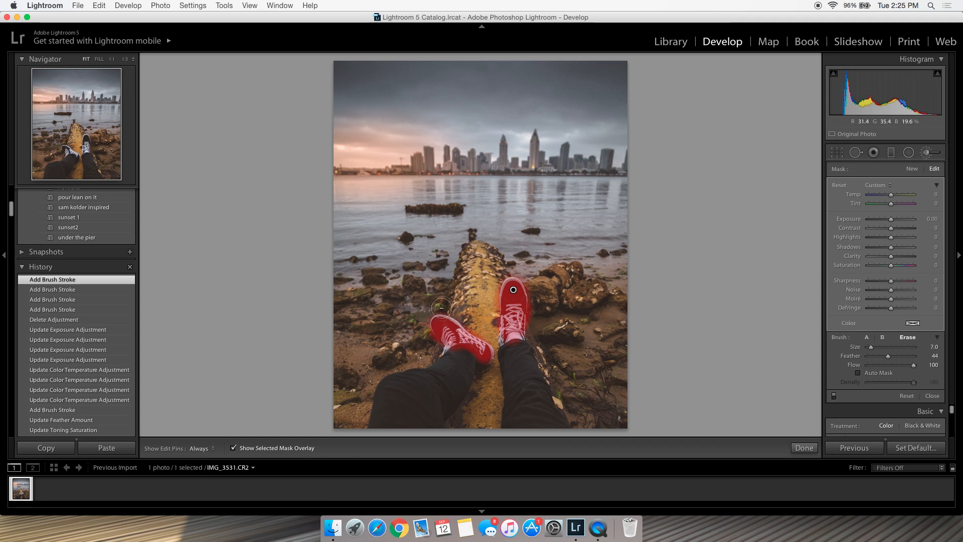
{"action": "key", "text": "h"}
{"action": "key", "text": "h"}
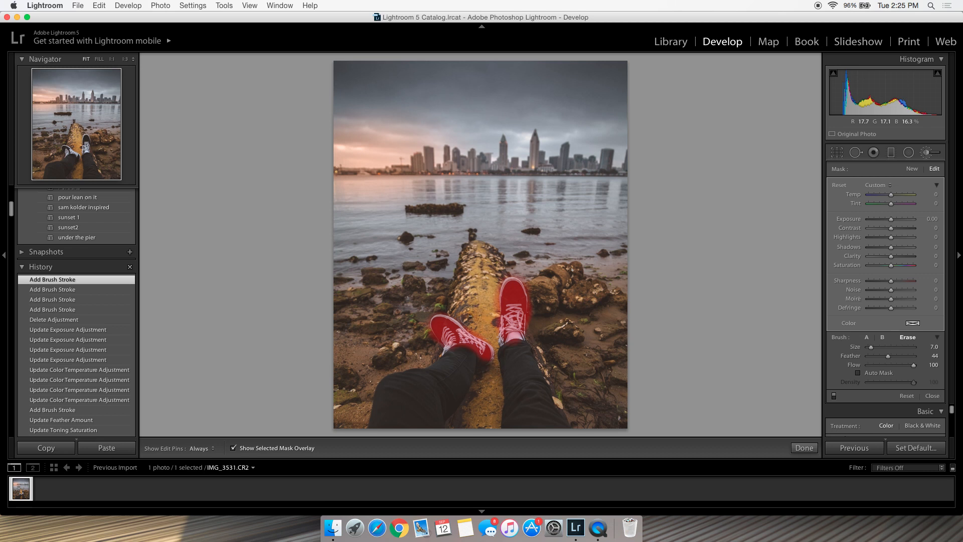
{"action": "mouse_move", "coordinate": [445, 305]}
{"action": "left_mouse_down"}
{"action": "mouse_move", "coordinate": [457, 312]}
{"action": "mouse_move", "coordinate": [419, 321]}
{"action": "mouse_move", "coordinate": [421, 361]}
{"action": "left_mouse_up"}
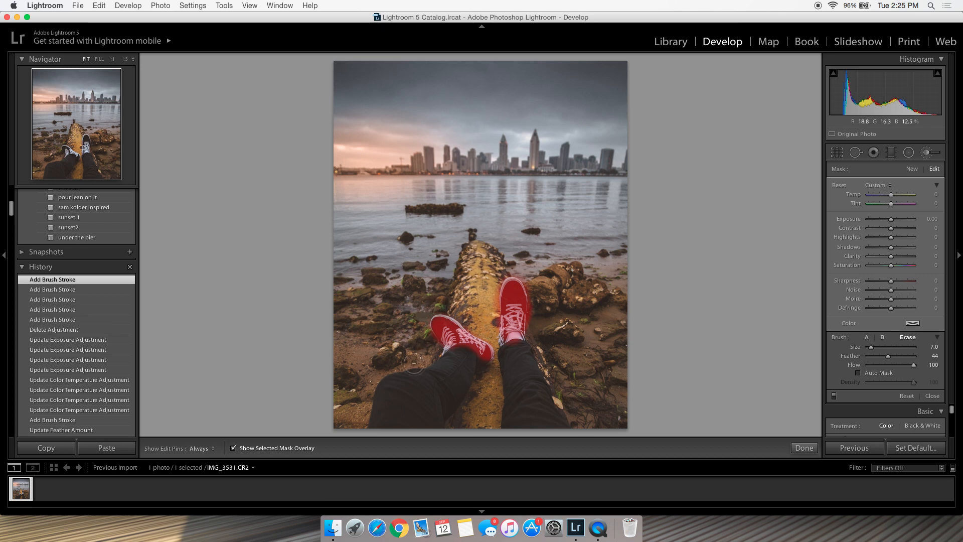
{"action": "mouse_move", "coordinate": [496, 341]}
{"action": "left_mouse_down"}
{"action": "mouse_move", "coordinate": [516, 347]}
{"action": "mouse_move", "coordinate": [510, 332]}
{"action": "left_mouse_up"}
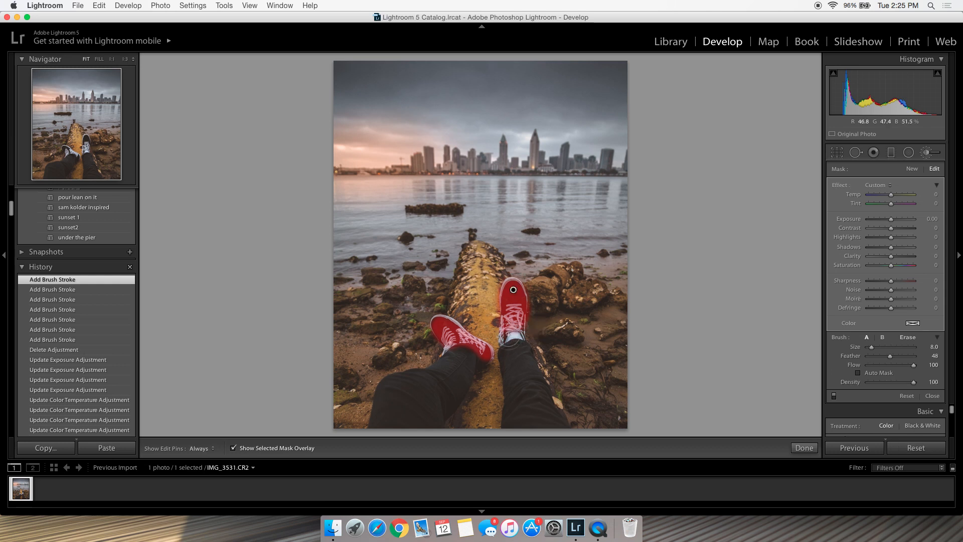
{"action": "left_click", "coordinate": [504, 338]}
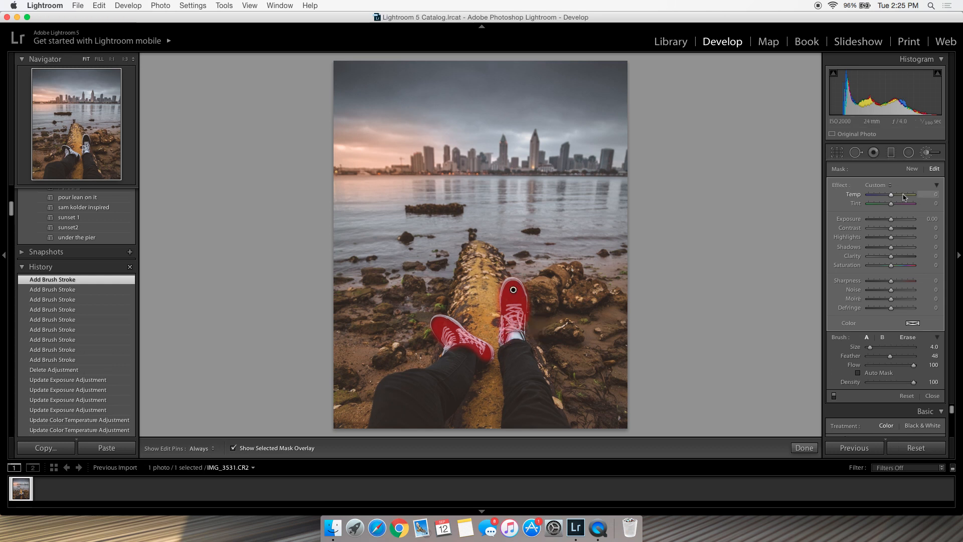
{"action": "key", "text": "o"}
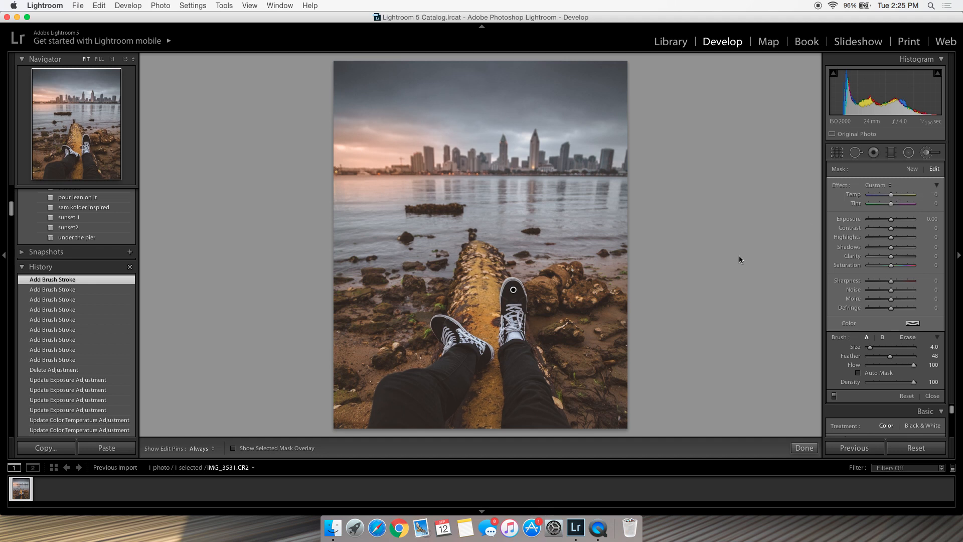
Step: Set the shoe mask's exposure to 0.60 and clarity to 40
{"action": "left_click", "coordinate": [927, 220]}
{"action": "left_click", "coordinate": [896, 219]}
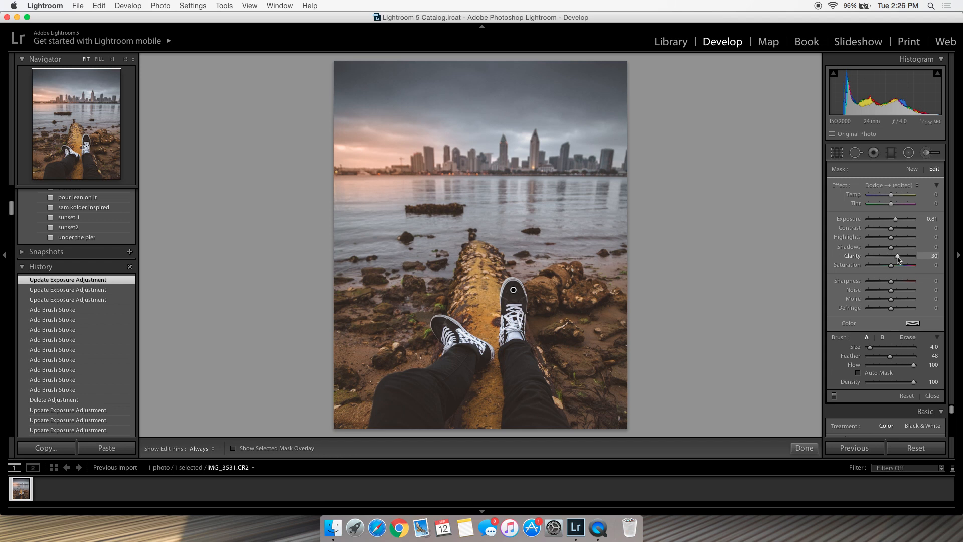
{"action": "left_click_drag", "start_coordinate": [900, 256], "coordinate": [899, 256]}
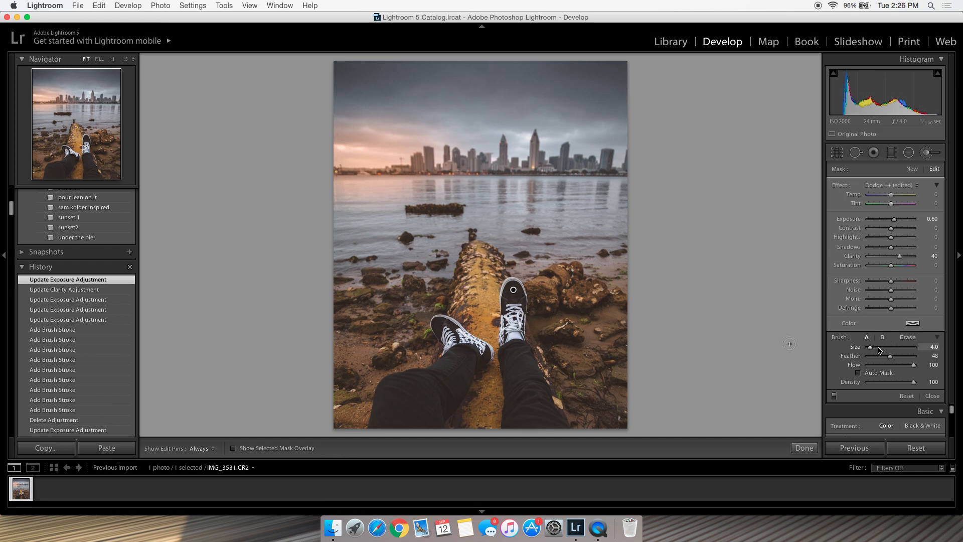
Step: Set the adjustment brush's size to 15 and feather to 86, and check the shoe mask with its overlay
{"action": "left_click", "coordinate": [886, 347]}
{"action": "left_click_drag", "start_coordinate": [885, 347], "coordinate": [876, 346]}
{"action": "key", "text": "]"}
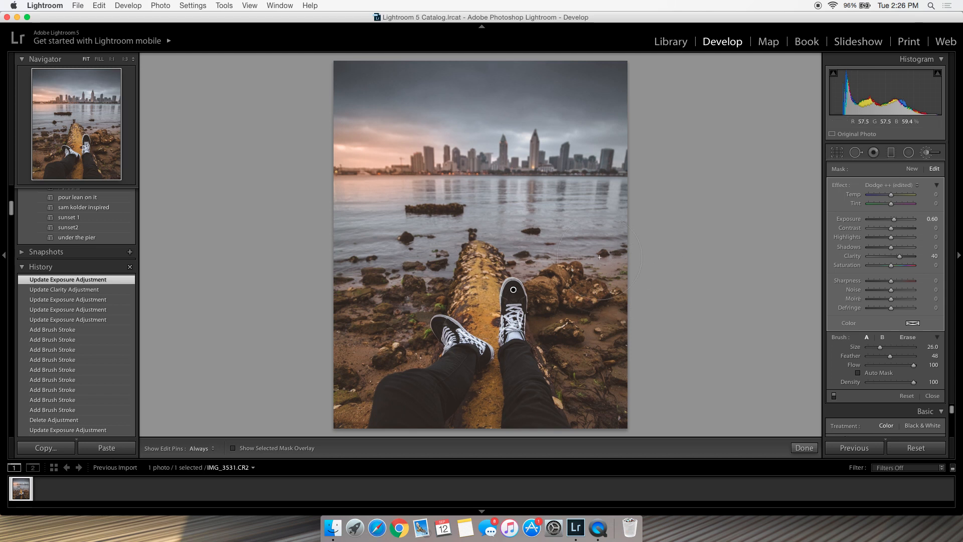
{"action": "key", "text": "["}
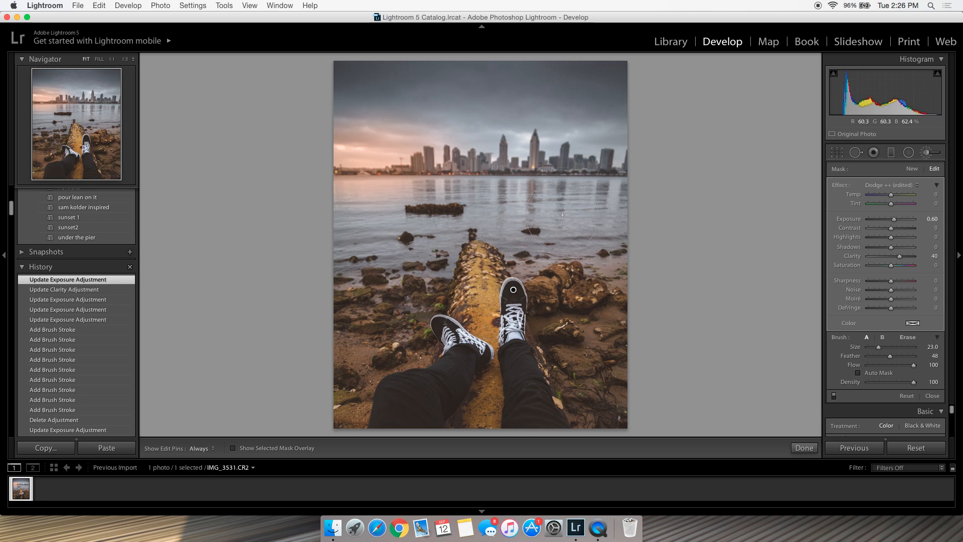
{"action": "key", "text": "["}
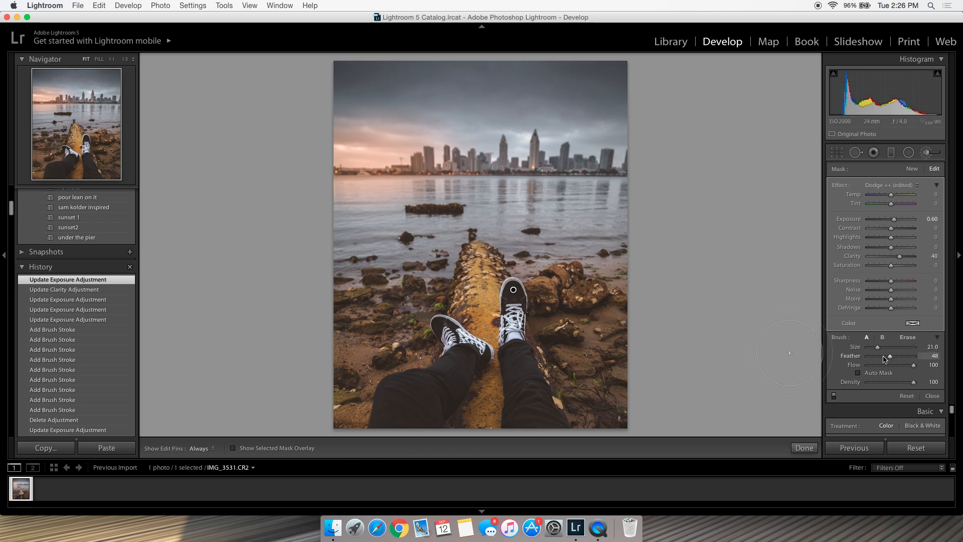
{"action": "left_click_drag", "start_coordinate": [884, 359], "coordinate": [910, 363]}
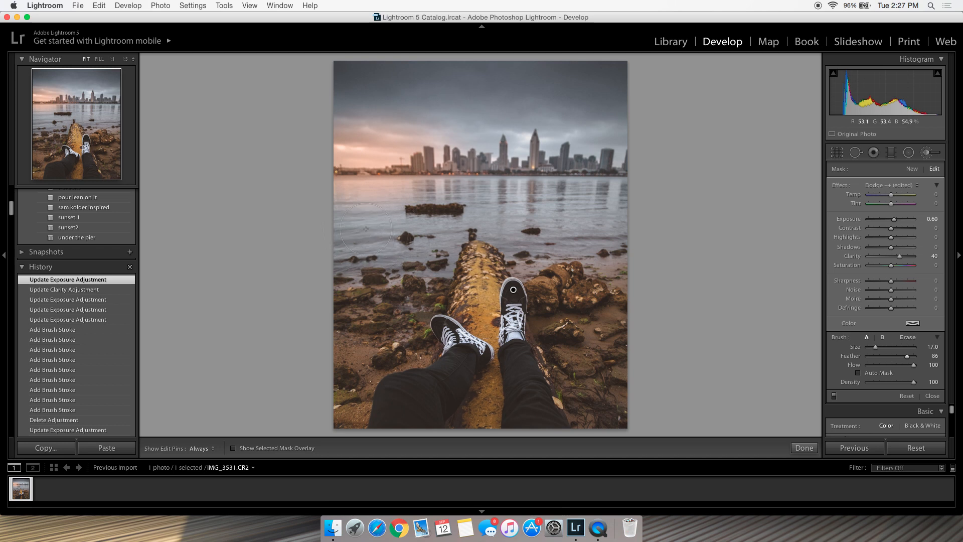
{"action": "scroll", "coordinate": [367, 224], "scroll_direction": "down", "scroll_amount": 1}
{"action": "key", "text": "o"}
{"action": "key", "text": "o"}
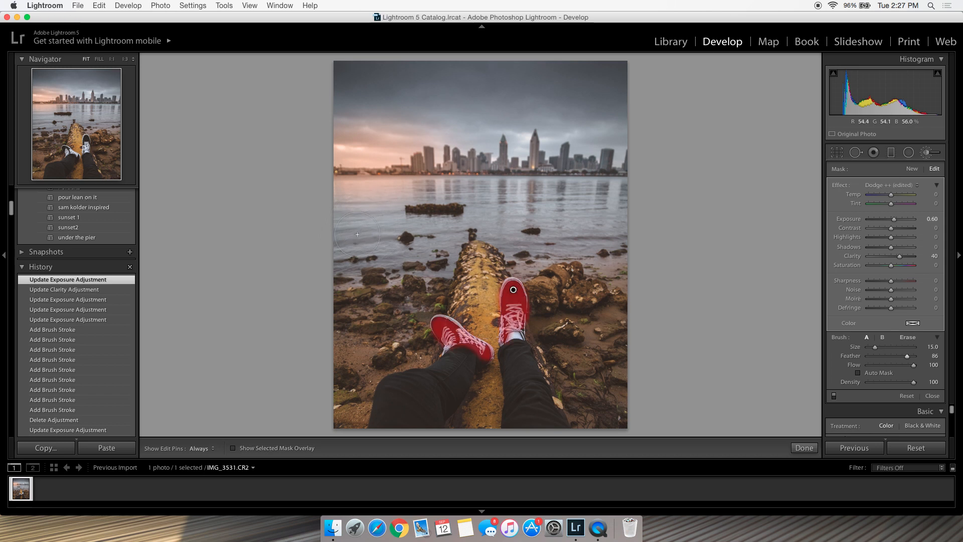
Step: Start a new brush mask, paint it across the whole water area, and show its overlay
{"action": "left_click", "coordinate": [912, 169]}
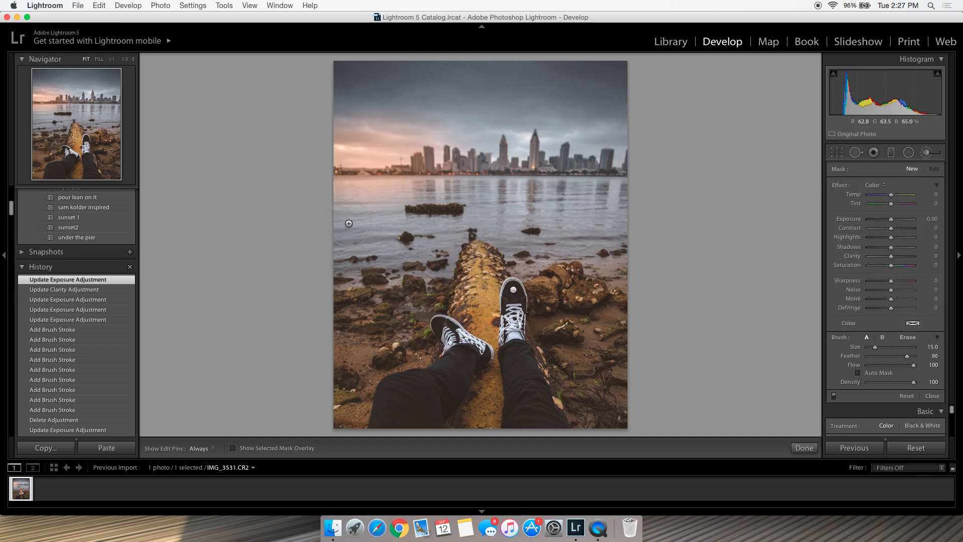
{"action": "key", "text": "h"}
{"action": "left_click_drag", "start_coordinate": [376, 245], "coordinate": [390, 247]}
{"action": "key", "text": "o"}
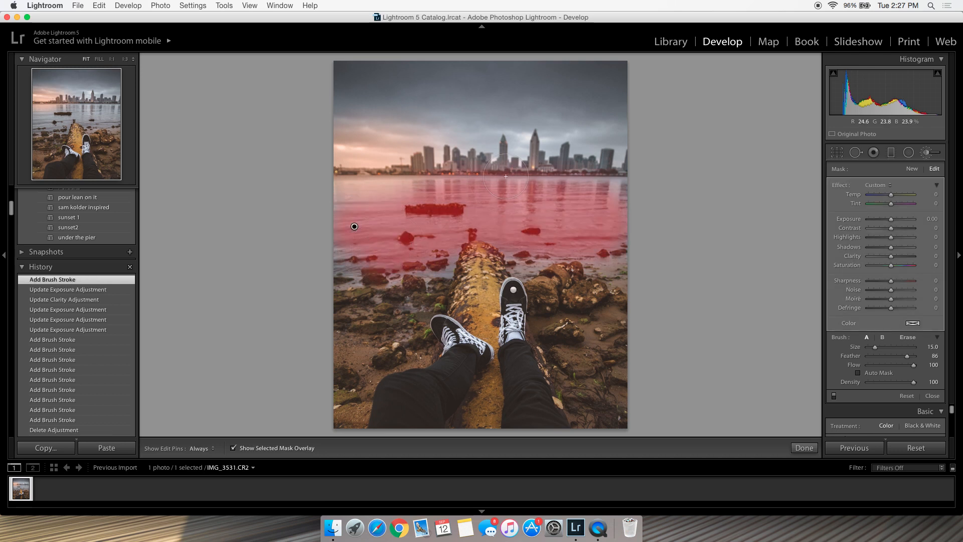
Step: Erase the water mask's spill over the skyline and the shoreline rocks with a size 11 eraser
{"action": "key", "text": "alt"}
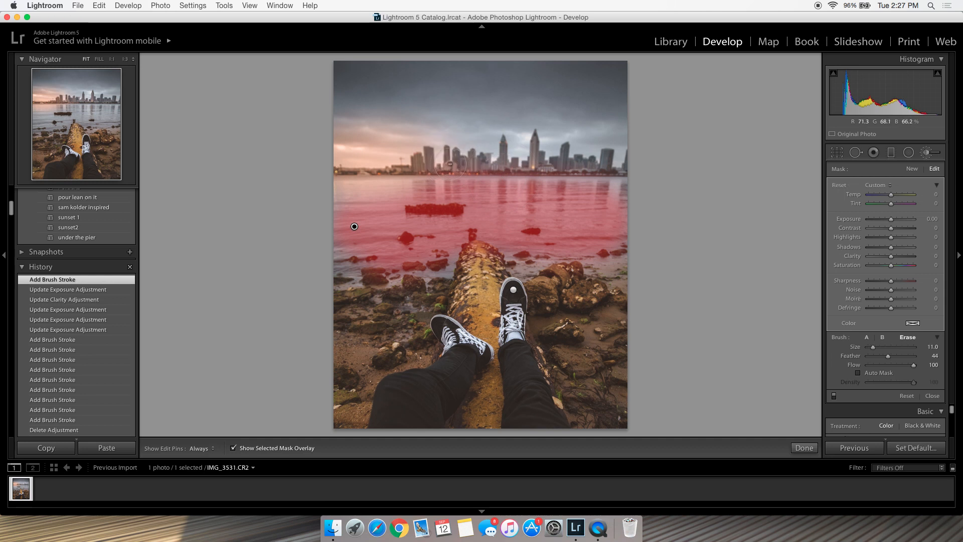
{"action": "key", "text": "h"}
{"action": "left_click_drag", "start_coordinate": [610, 157], "coordinate": [435, 161]}
{"action": "left_click_drag", "start_coordinate": [427, 291], "coordinate": [443, 292]}
{"action": "key", "text": "h"}
{"action": "left_click", "coordinate": [567, 283], "text": "alt"}
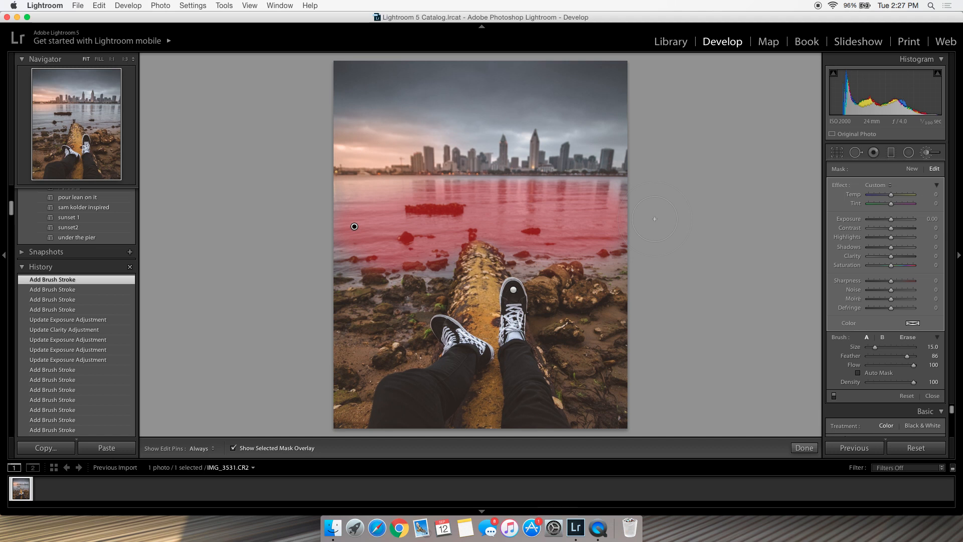
Step: Hide the mask overlay and set the water mask's clarity to 31
{"action": "key", "text": "o"}
{"action": "left_click", "coordinate": [898, 257]}
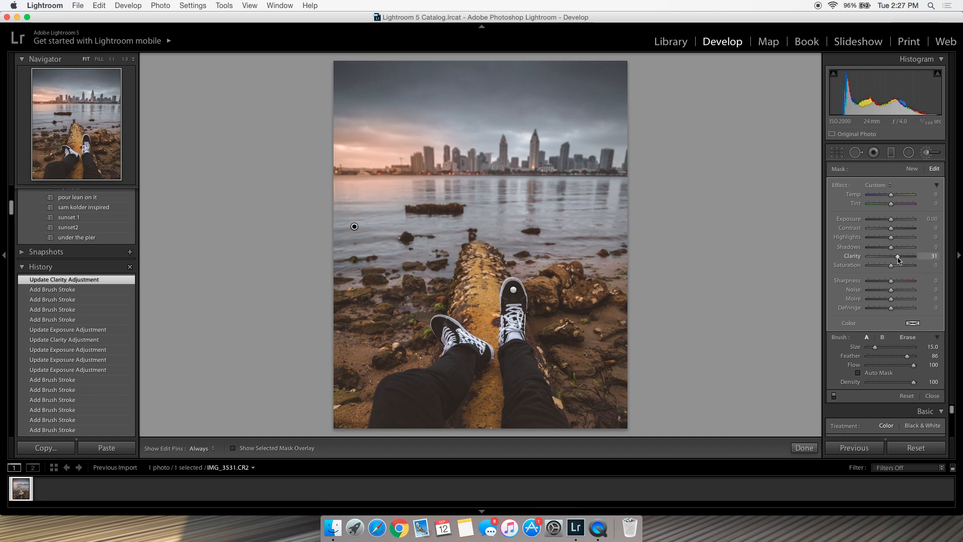
Step: Set the water mask's clarity to 25 and saturation to 2, and close the adjustment brush
{"action": "left_click", "coordinate": [931, 257]}
{"action": "type", "text": "25"}
{"action": "key", "text": "Return"}
{"action": "left_click", "coordinate": [934, 265]}
{"action": "type", "text": "2"}
{"action": "key", "text": "Return"}
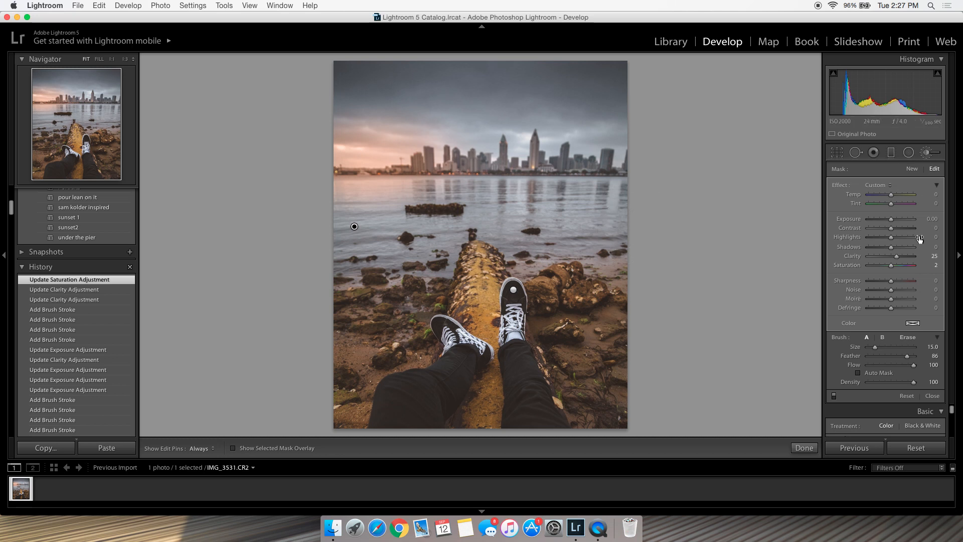
{"action": "key", "text": "k"}
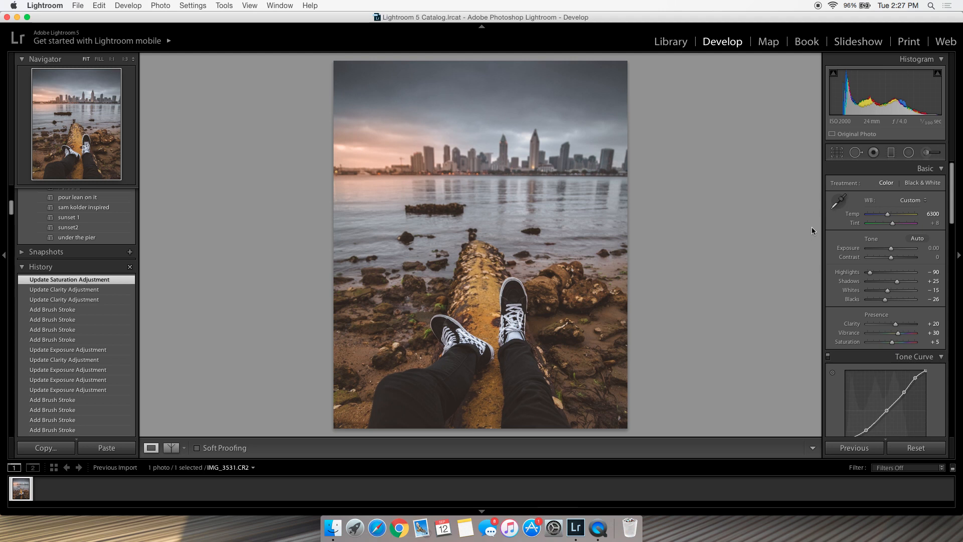
Step: Try the Burn (Darken) brush effect with a dab on the water near the shoreline rocks, and delete that adjustment
{"action": "left_click", "coordinate": [923, 157]}
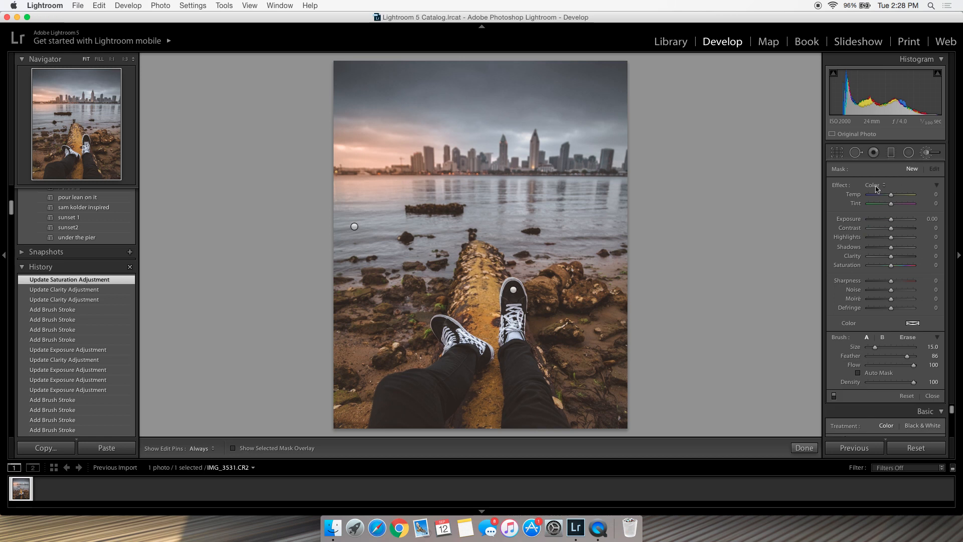
{"action": "left_click", "coordinate": [875, 185]}
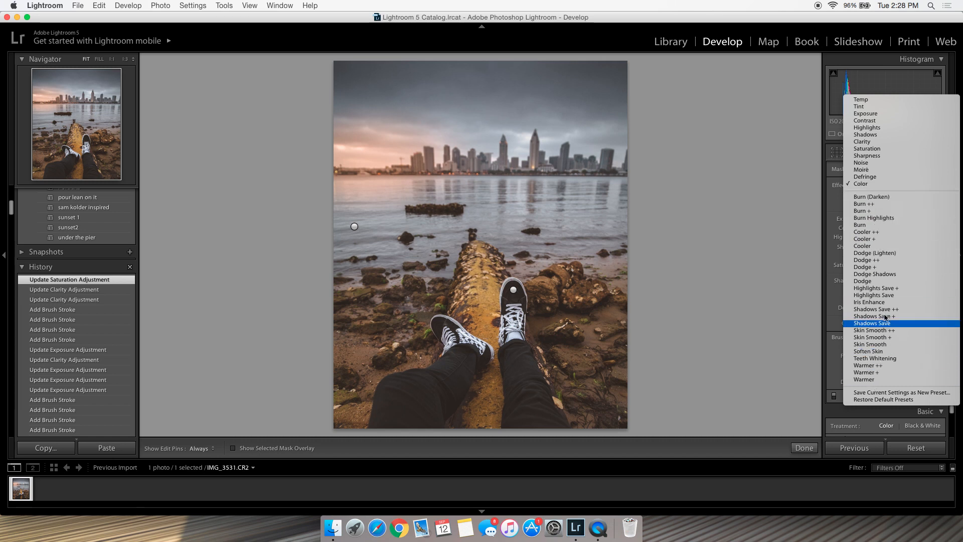
{"action": "left_click", "coordinate": [874, 197]}
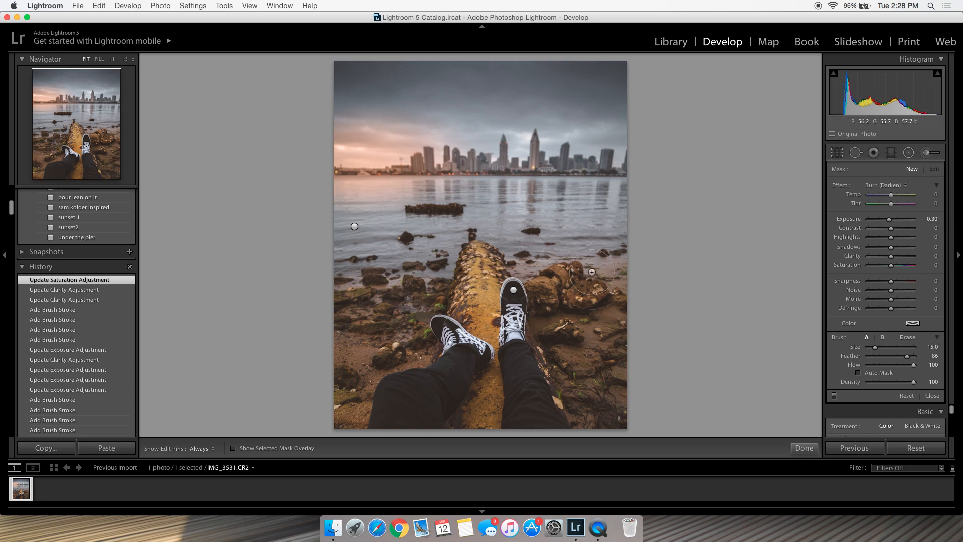
{"action": "key", "text": "h"}
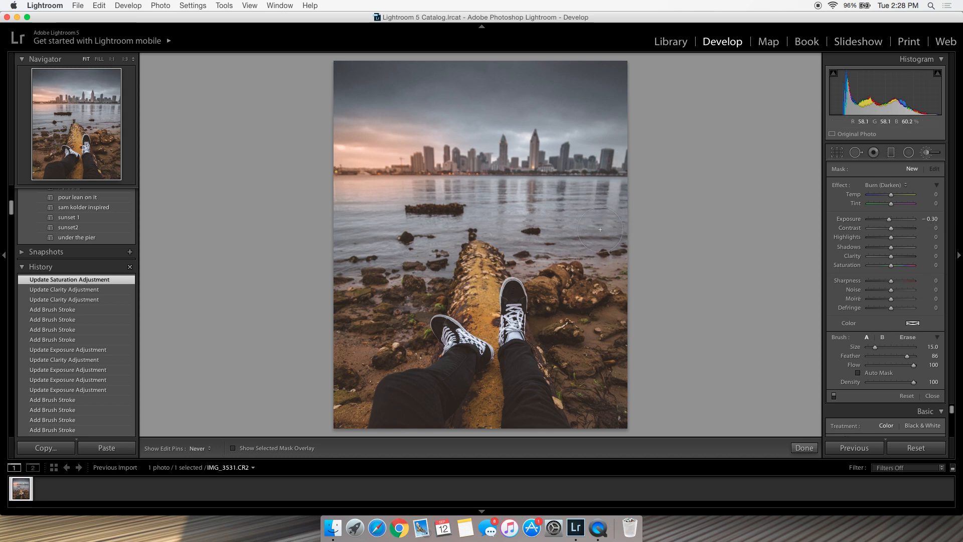
{"action": "left_click", "coordinate": [597, 225]}
{"action": "key", "text": "h"}
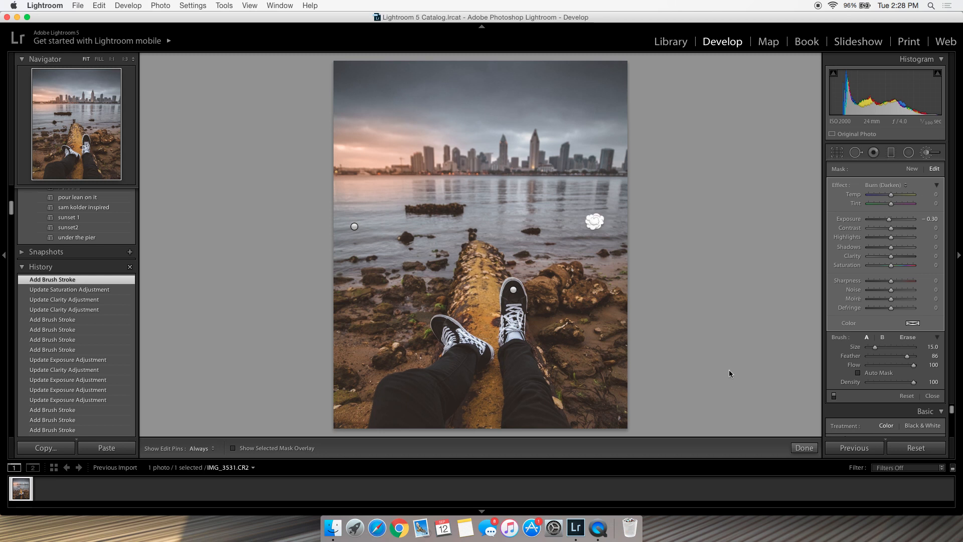
{"action": "key", "text": "Delete"}
Step: Try the Warmer ++ brush effect at size 12 on the sunset glow beside the skyline, and delete that adjustment
{"action": "left_click", "coordinate": [885, 185]}
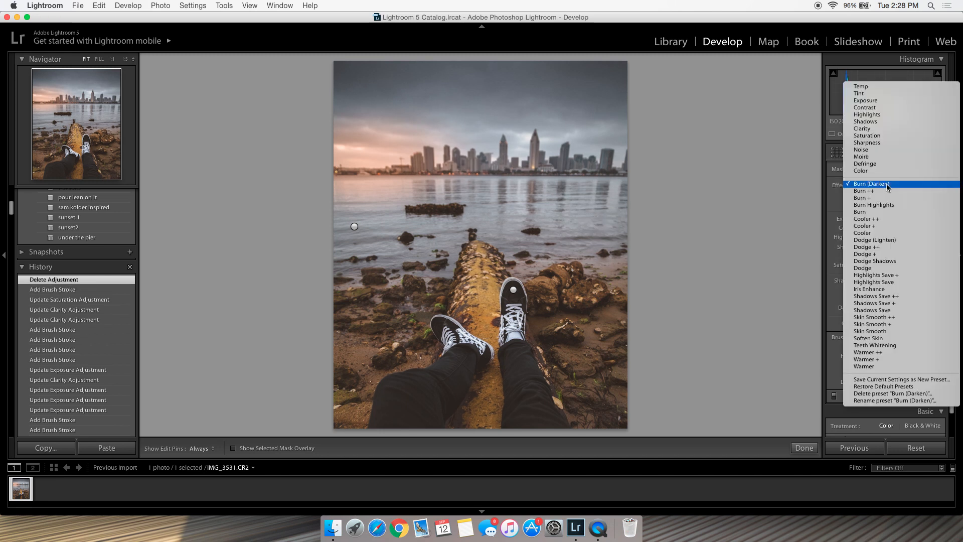
{"action": "left_click", "coordinate": [897, 352]}
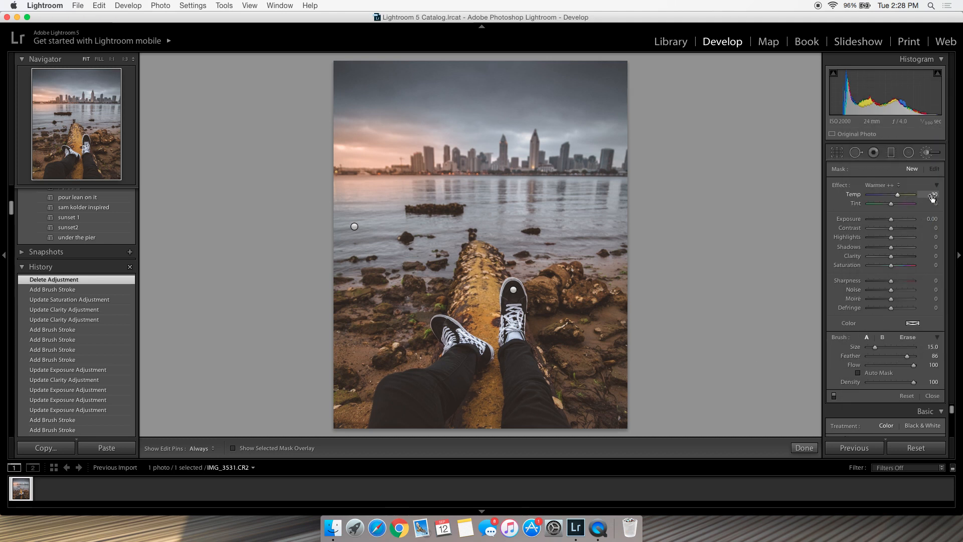
{"action": "scroll", "coordinate": [392, 164], "scroll_direction": "down", "scroll_amount": 3}
{"action": "key", "text": "h"}
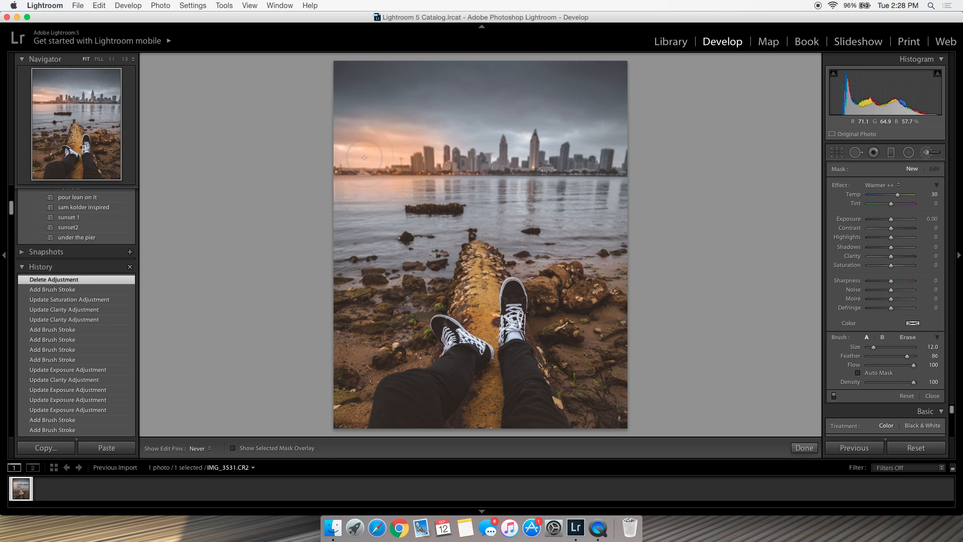
{"action": "left_click", "coordinate": [369, 142]}
{"action": "key", "text": "h"}
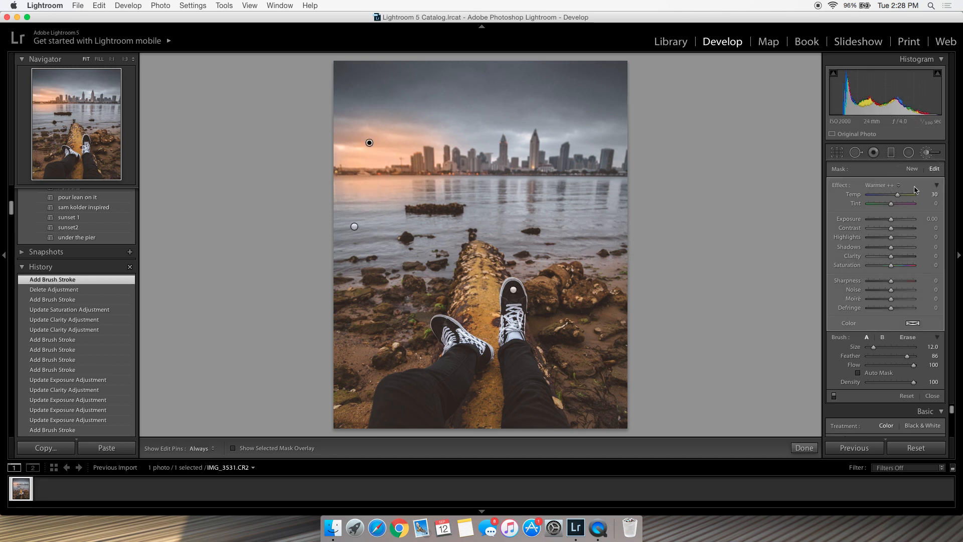
{"action": "key", "text": "Delete"}
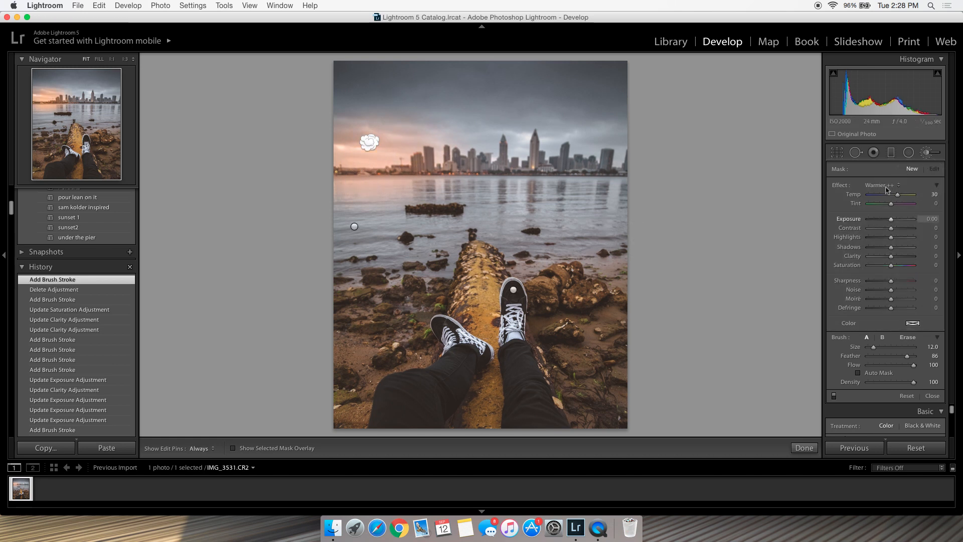
Step: Choose the Teeth Whitening brush effect, set its exposure to 0.20, and dab it on the open water
{"action": "left_click", "coordinate": [876, 189]}
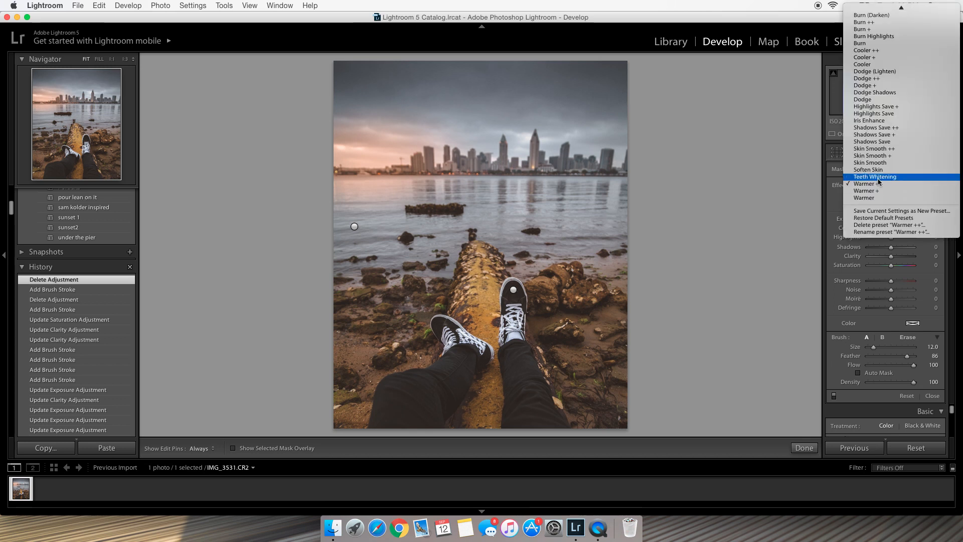
{"action": "left_click", "coordinate": [878, 177]}
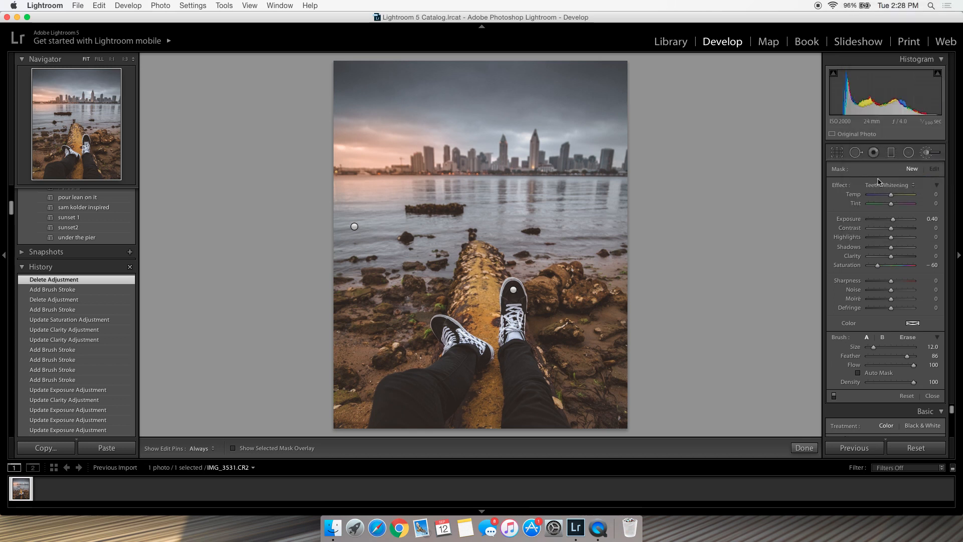
{"action": "left_click", "coordinate": [928, 219]}
{"action": "type", "text": "0.2"}
{"action": "key", "text": "Return"}
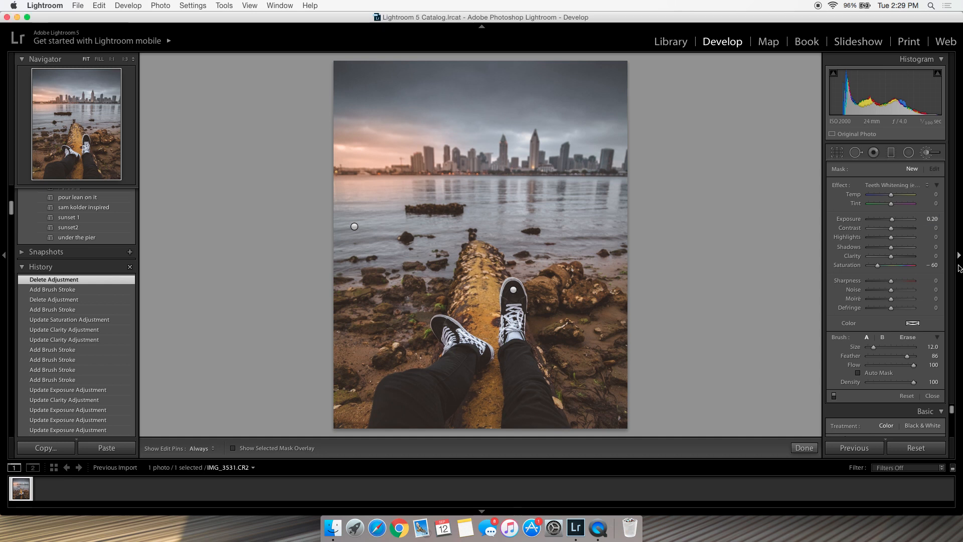
{"action": "left_click", "coordinate": [575, 219]}
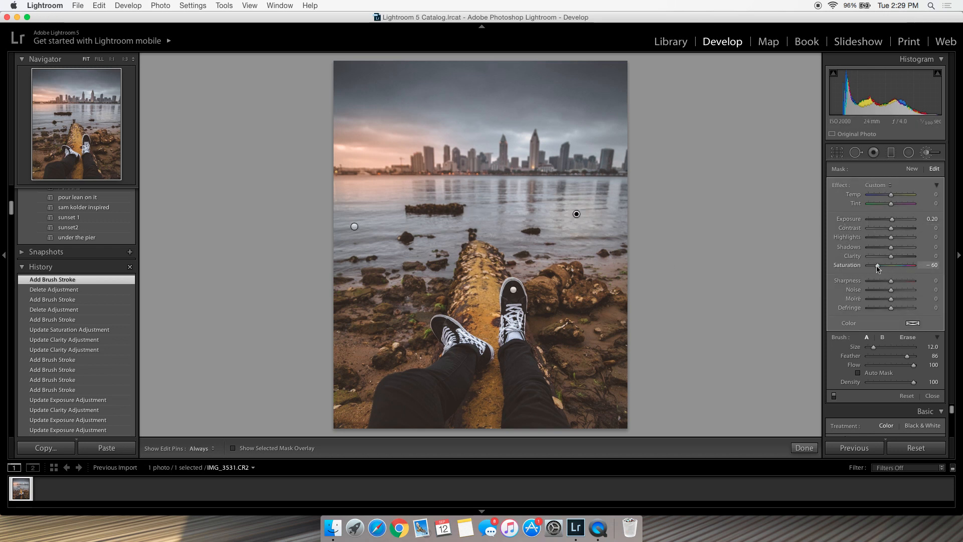
Step: Reapply the Teeth Whitening effect to the water dab, check its mask, and delete it before closing the adjustment brush
{"action": "left_click", "coordinate": [875, 185]}
{"action": "left_click", "coordinate": [870, 456]}
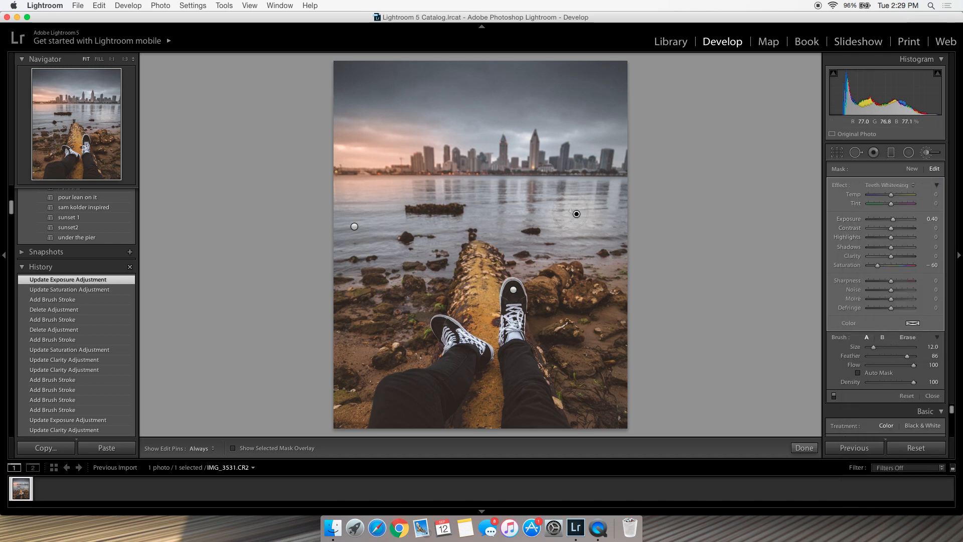
{"action": "mouse_move", "coordinate": [575, 213]}
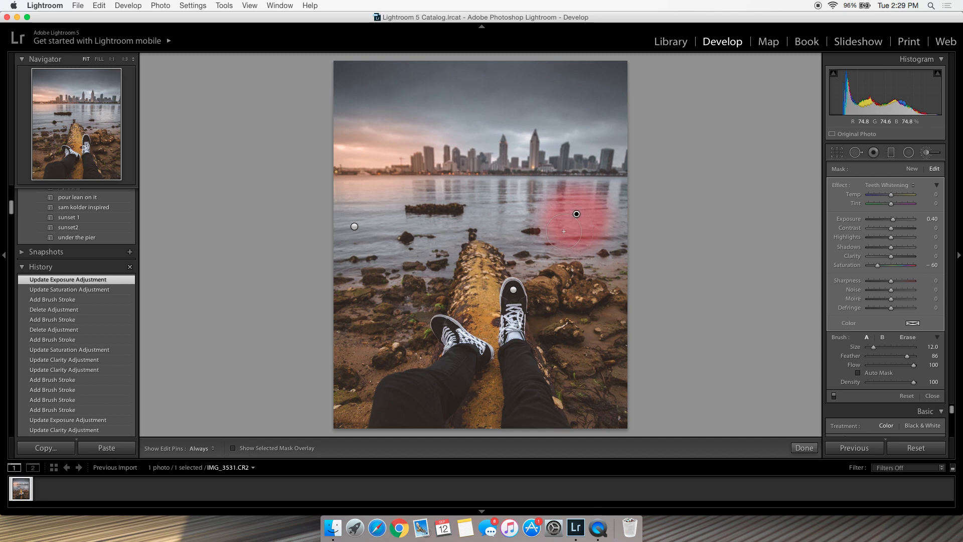
{"action": "key", "text": "Delete"}
{"action": "key", "text": "k"}
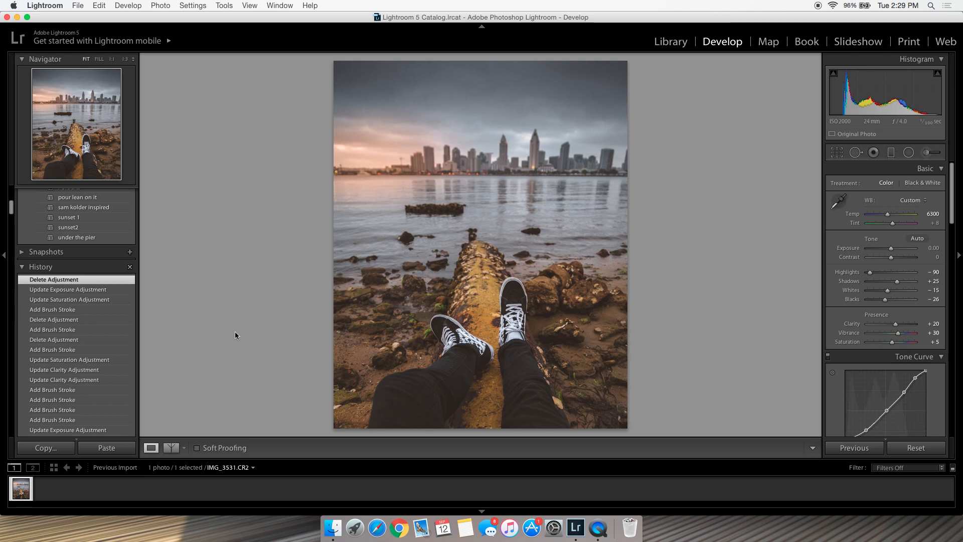
Step: Preview and apply the B&W Contrast High preset, undo it, and collapse the Lightroom B&W Presets folder
{"action": "scroll", "coordinate": [93, 300], "scroll_direction": "up", "scroll_amount": 8}
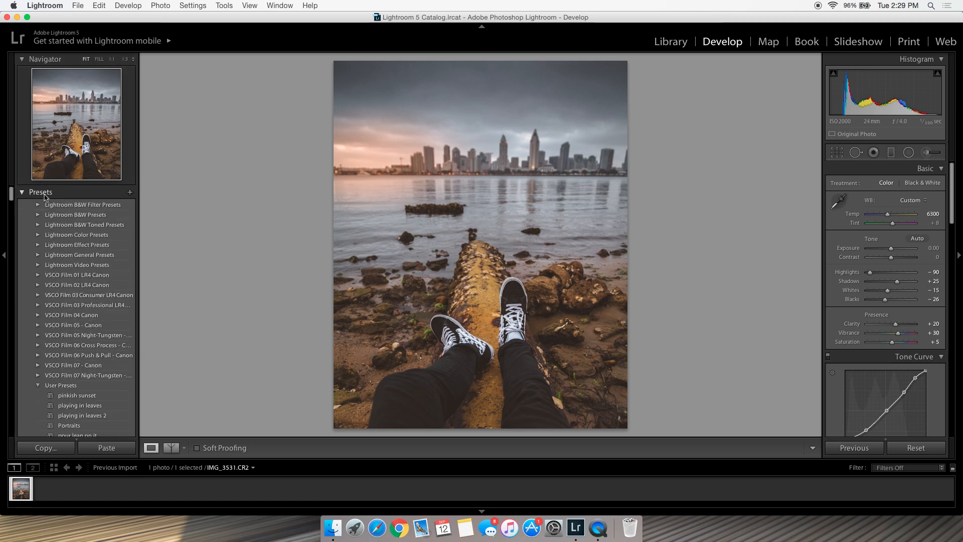
{"action": "left_click", "coordinate": [56, 215]}
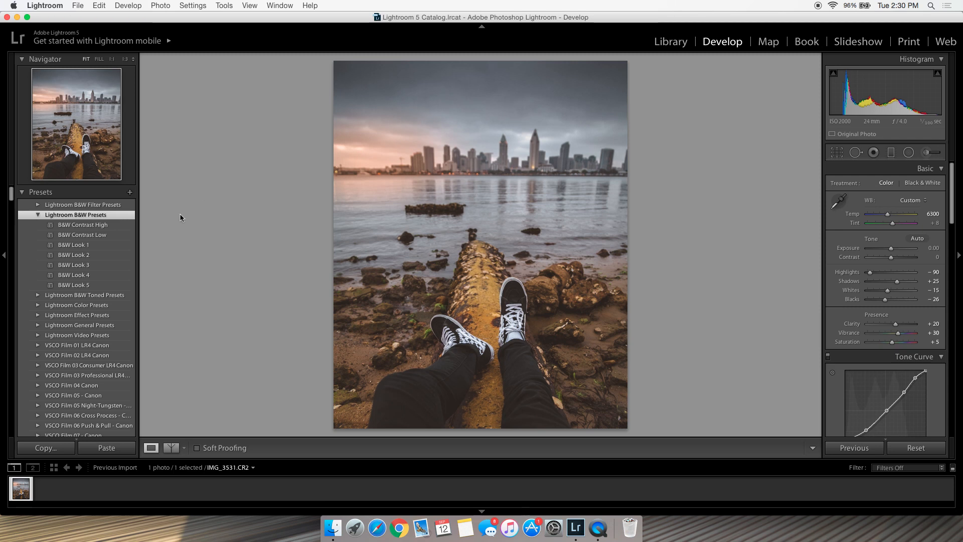
{"action": "mouse_move", "coordinate": [121, 230]}
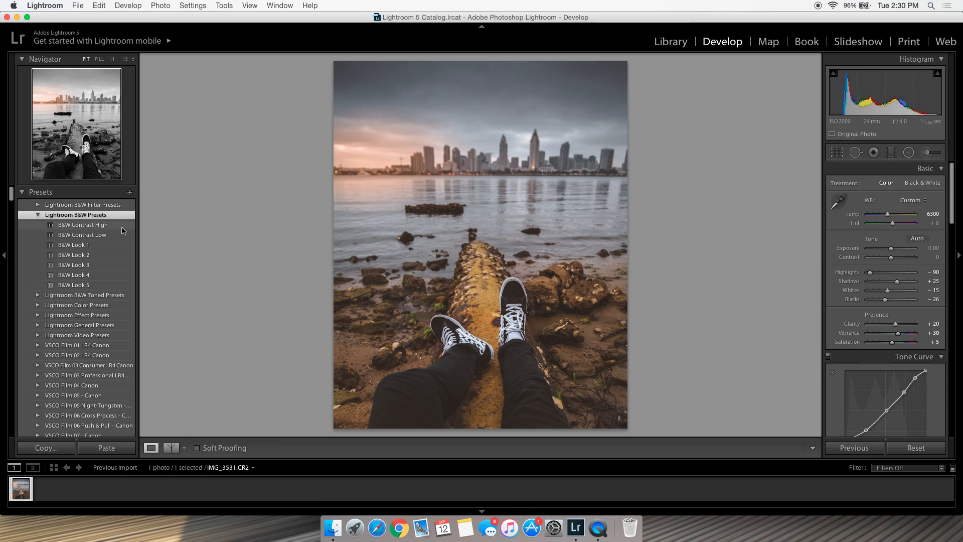
{"action": "left_click", "coordinate": [122, 227]}
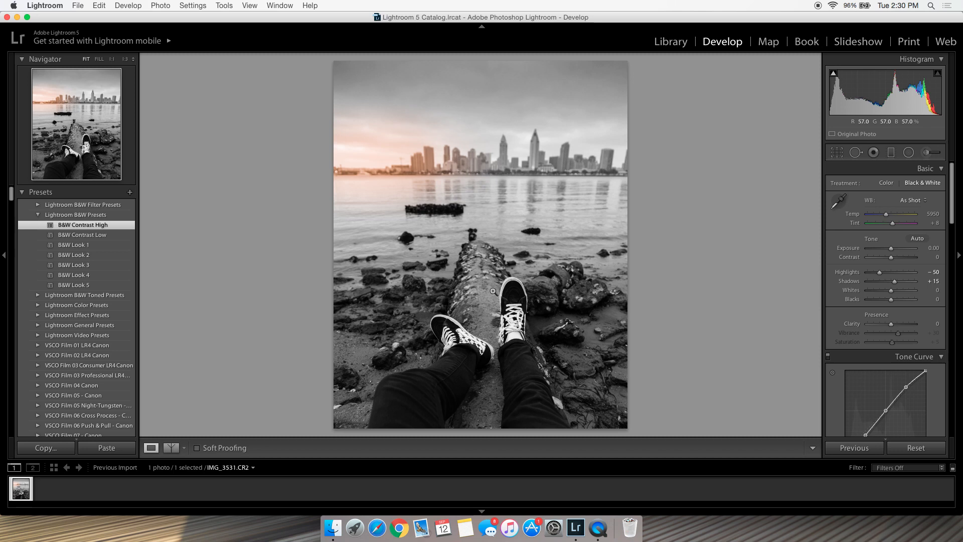
{"action": "key", "text": "super+z"}
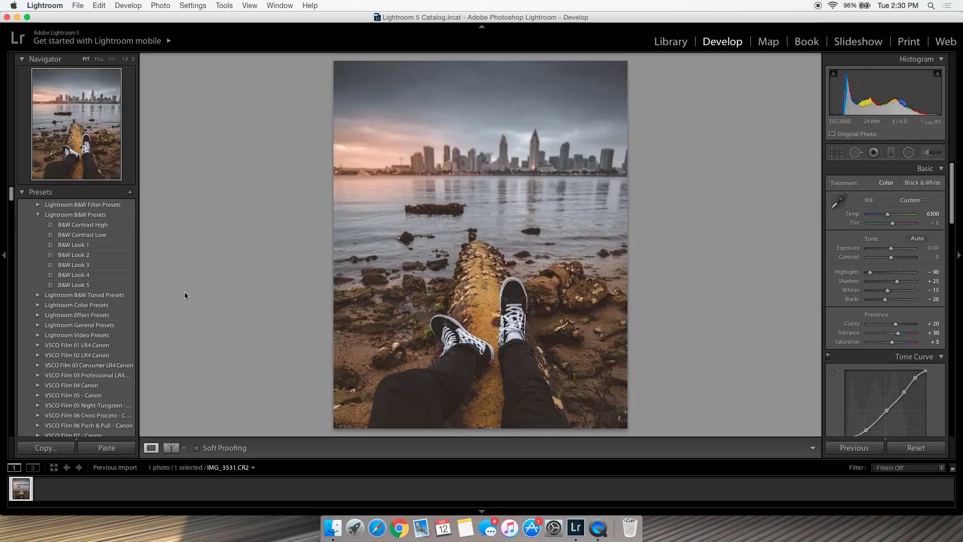
{"action": "left_click", "coordinate": [38, 215]}
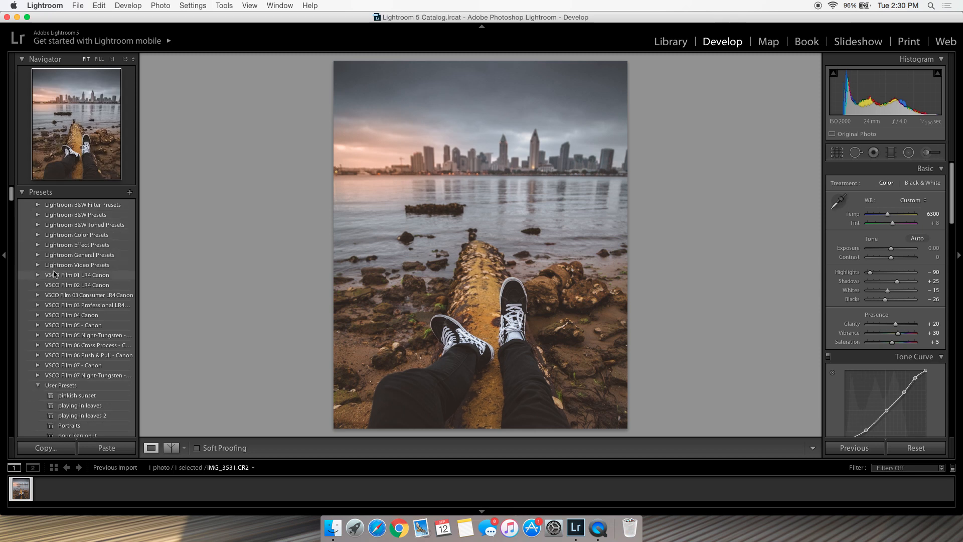
Step: Collapse the User Presets folder, start a new develop preset named youtube in User Presets, and cancel it
{"action": "left_click", "coordinate": [55, 386]}
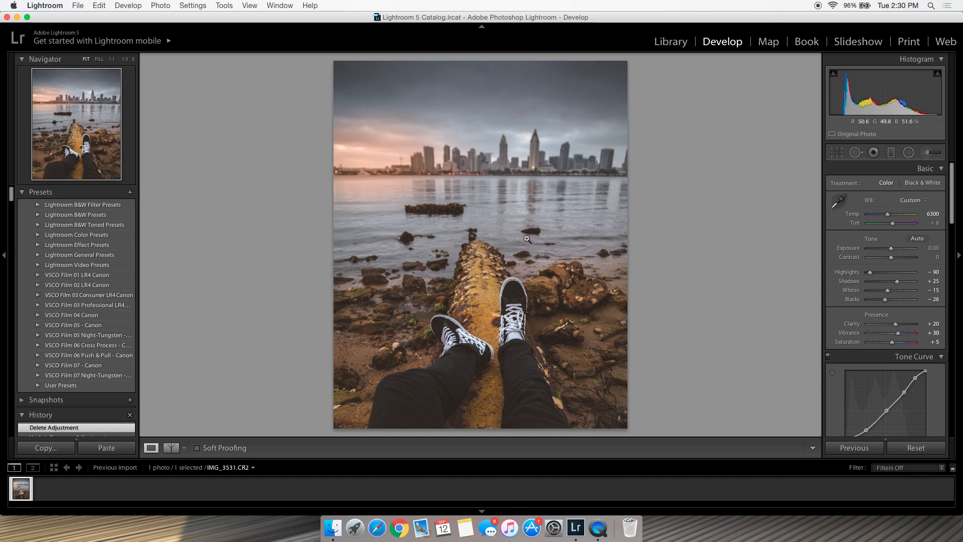
{"action": "left_click", "coordinate": [130, 193]}
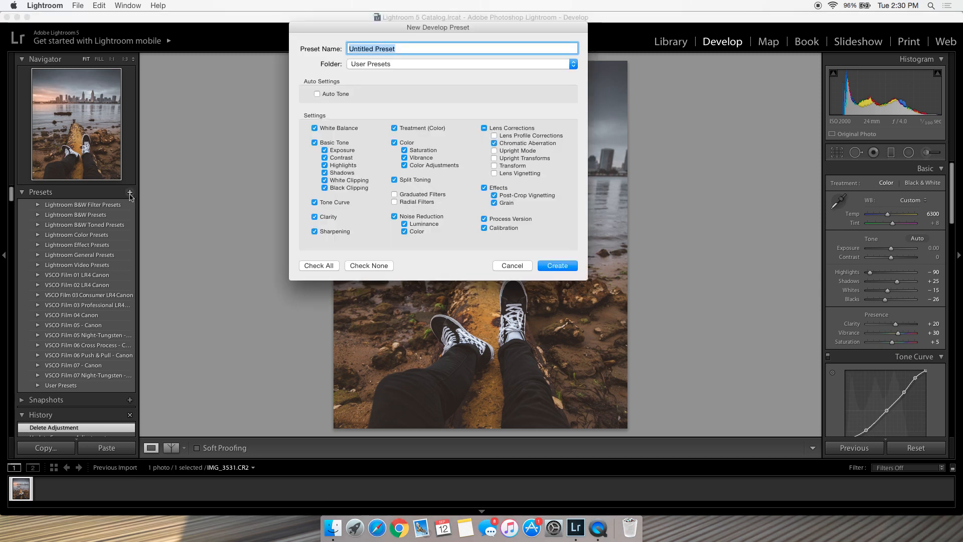
{"action": "left_click", "coordinate": [394, 64]}
{"action": "scroll", "coordinate": [378, 75], "scroll_direction": "up", "scroll_amount": 3}
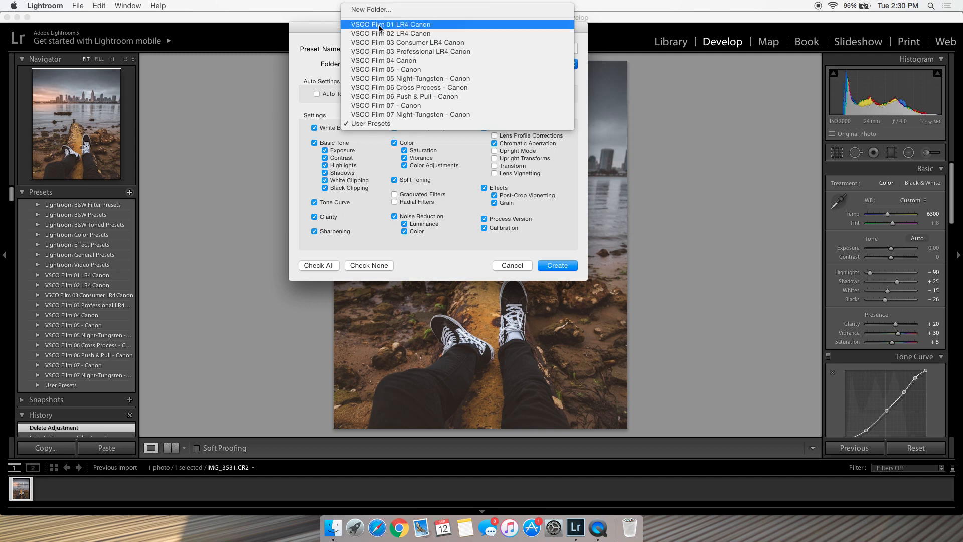
{"action": "left_click", "coordinate": [375, 124]}
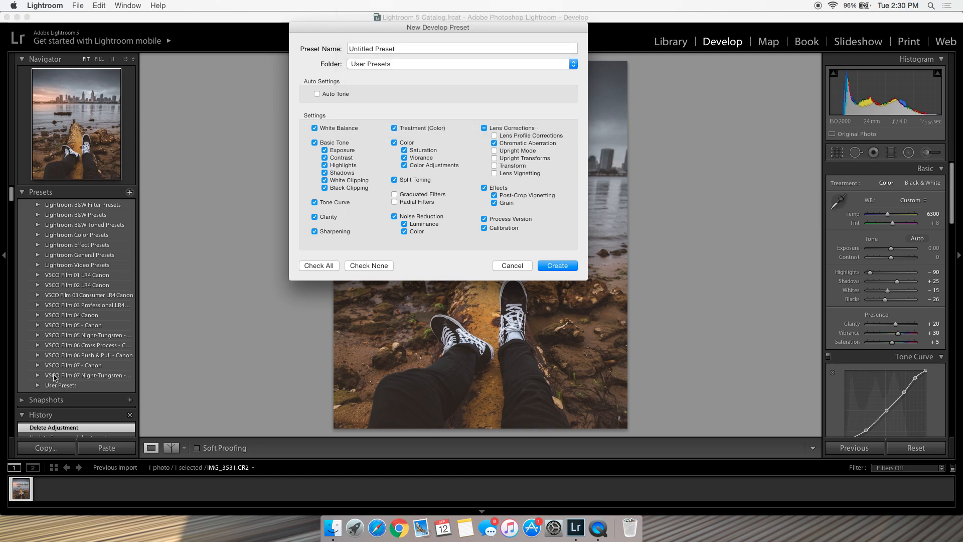
{"action": "left_click_drag", "start_coordinate": [411, 49], "coordinate": [347, 51]}
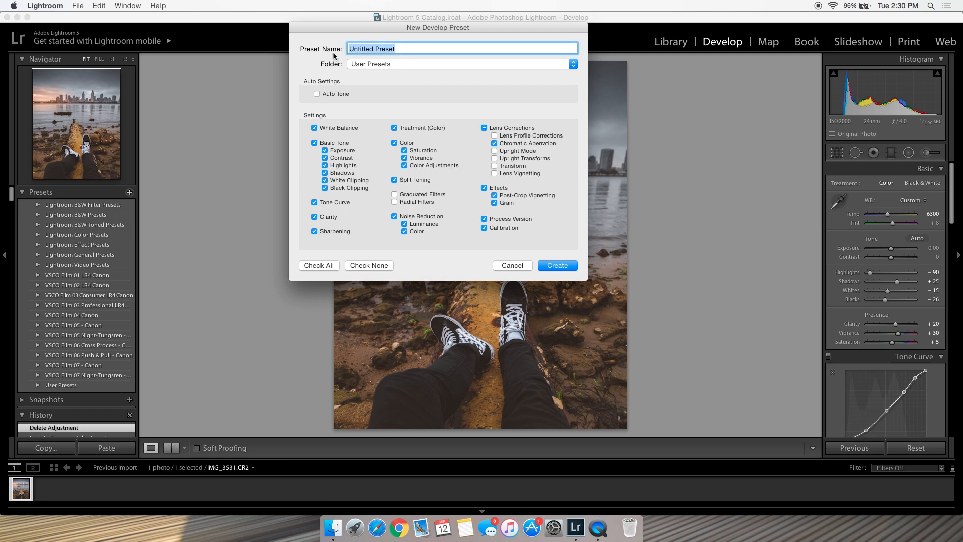
{"action": "type", "text": "youtube"}
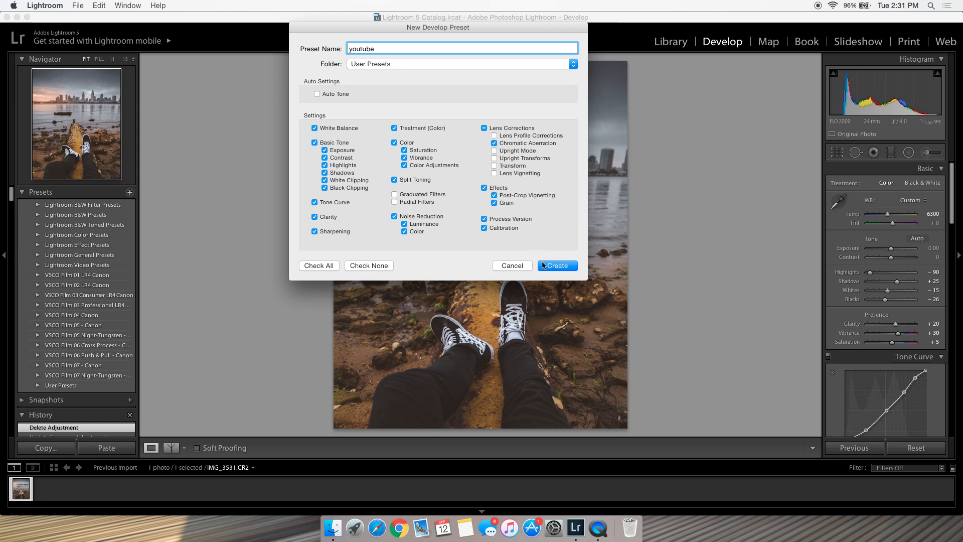
{"action": "left_click", "coordinate": [516, 266]}
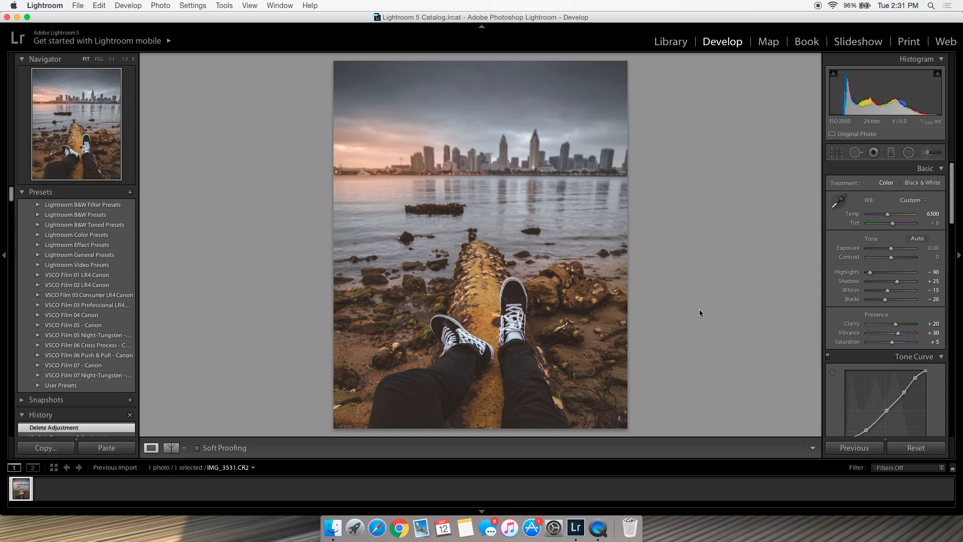
Step: Look through the list of recorded edits in the photo's history
{"action": "scroll", "coordinate": [60, 278], "scroll_direction": "down", "scroll_amount": 5}
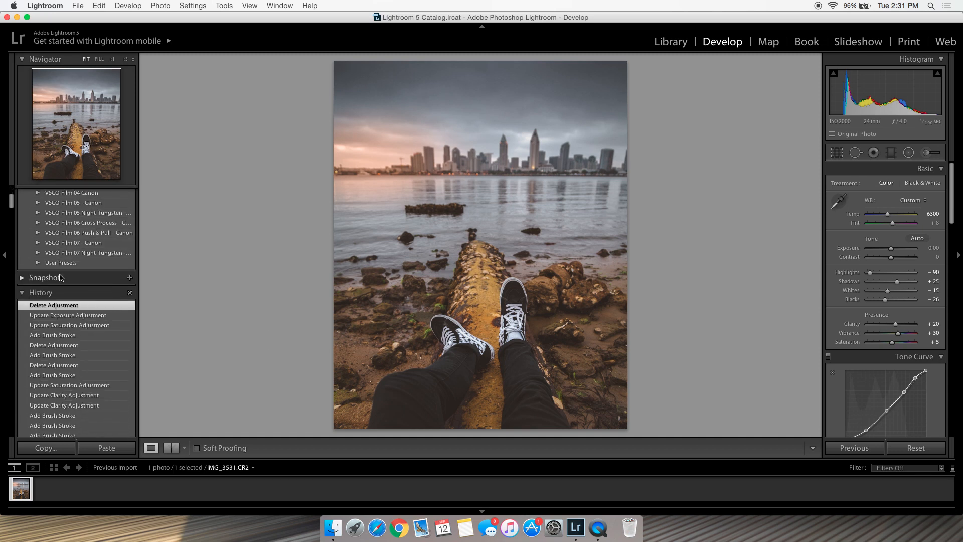
{"action": "scroll", "coordinate": [60, 277], "scroll_direction": "down", "scroll_amount": 2}
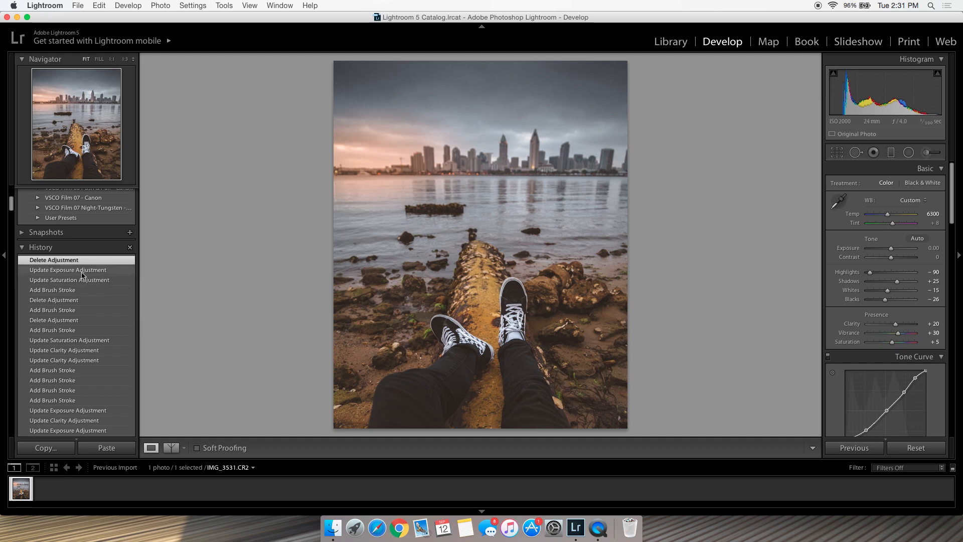
{"action": "scroll", "coordinate": [100, 326], "scroll_direction": "down", "scroll_amount": 5}
{"action": "scroll", "coordinate": [122, 372], "scroll_direction": "up", "scroll_amount": 10}
{"action": "scroll", "coordinate": [122, 371], "scroll_direction": "down", "scroll_amount": 5}
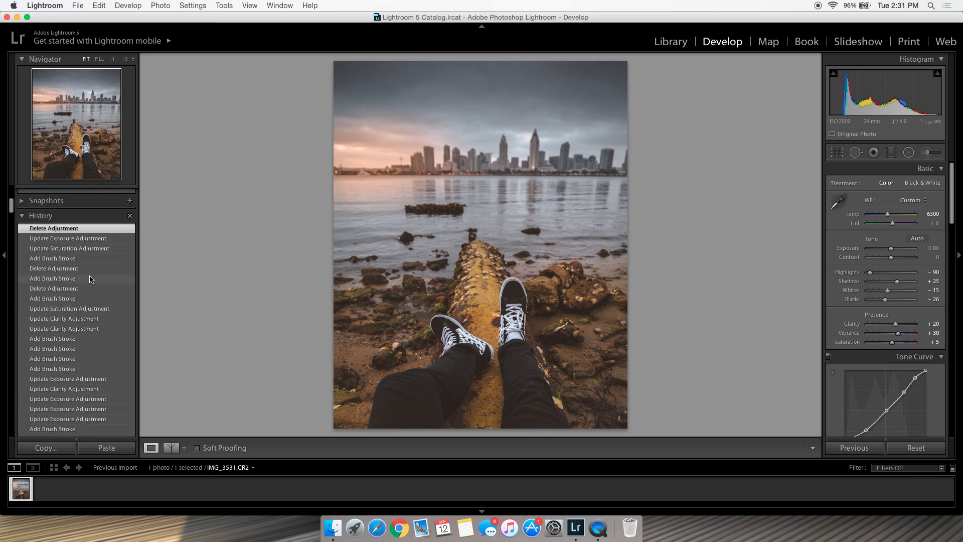
Step: Revisit an earlier Add Brush Stroke state in the history, return to the latest Delete Adjustment entry, and collapse the history list
{"action": "scroll", "coordinate": [63, 279], "scroll_direction": "down", "scroll_amount": 1}
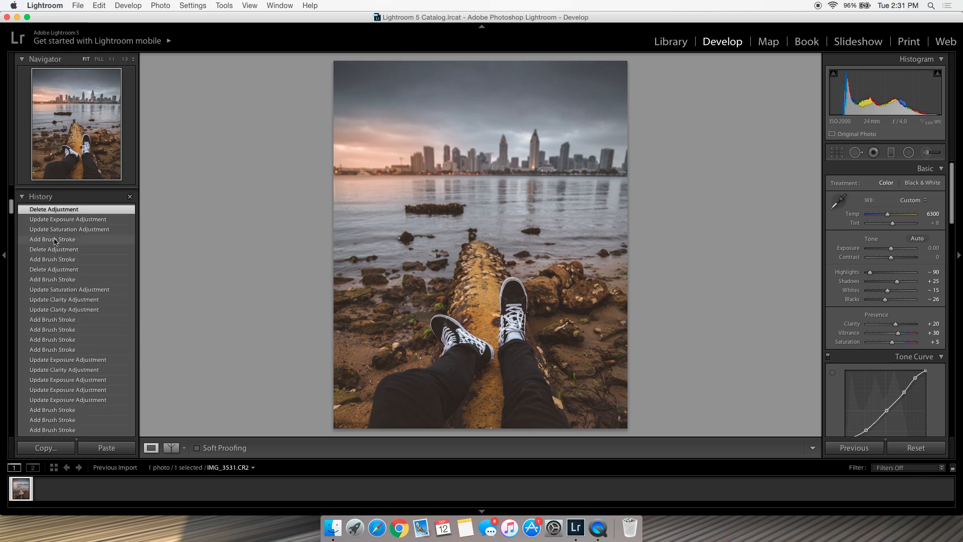
{"action": "left_click", "coordinate": [55, 240]}
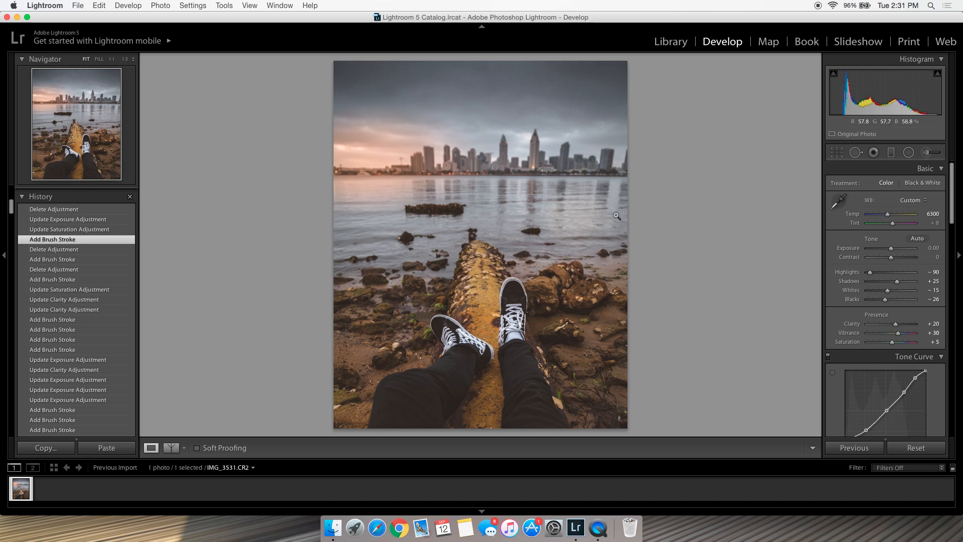
{"action": "left_click", "coordinate": [70, 210]}
{"action": "left_click", "coordinate": [70, 199]}
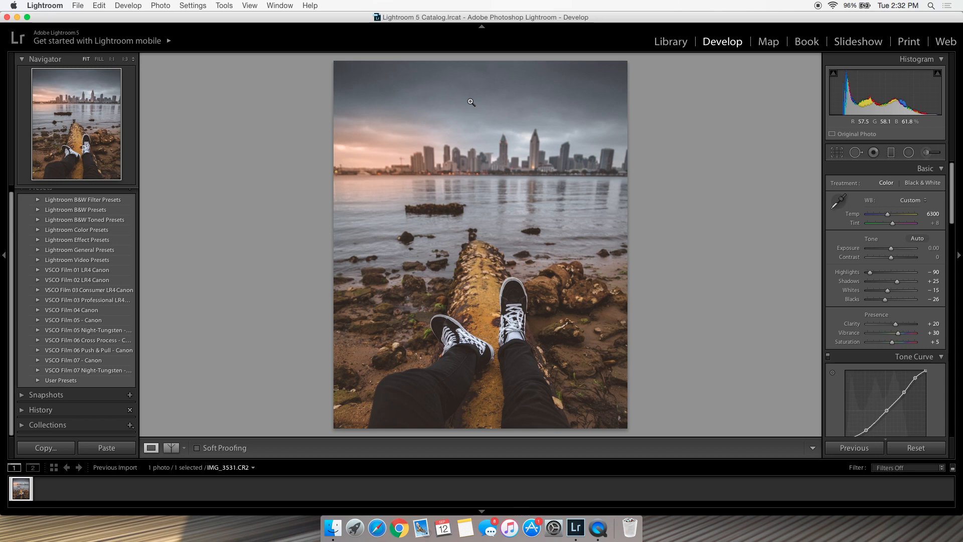
Step: Compare the photo before and after editing in full, split and side-by-side views, and return to the single edited view
{"action": "key", "text": "backslash"}
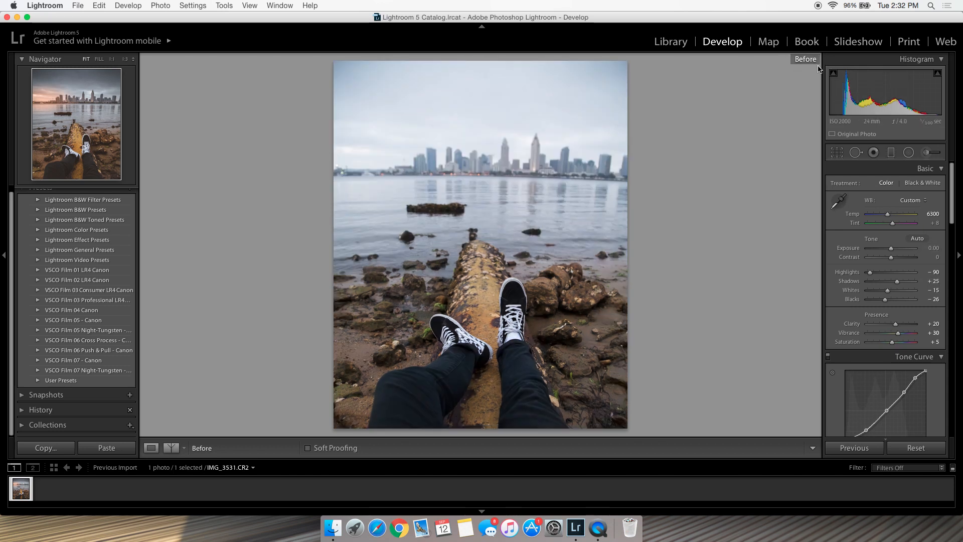
{"action": "key", "text": "backslash"}
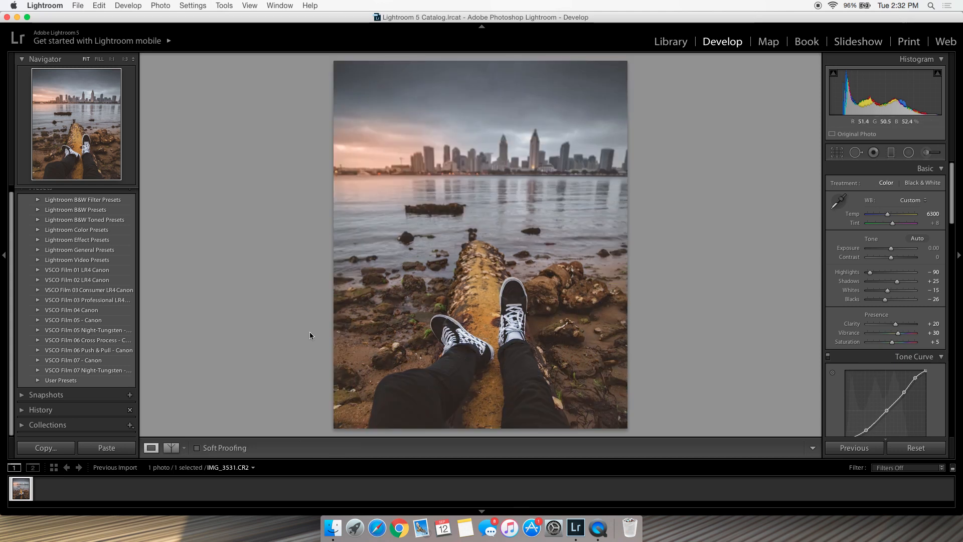
{"action": "key", "text": "y"}
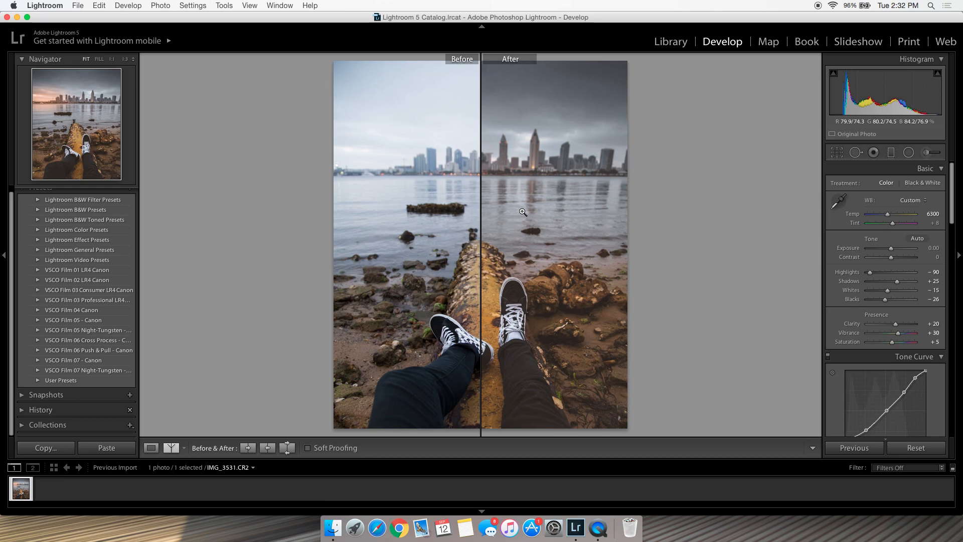
{"action": "key", "text": "y"}
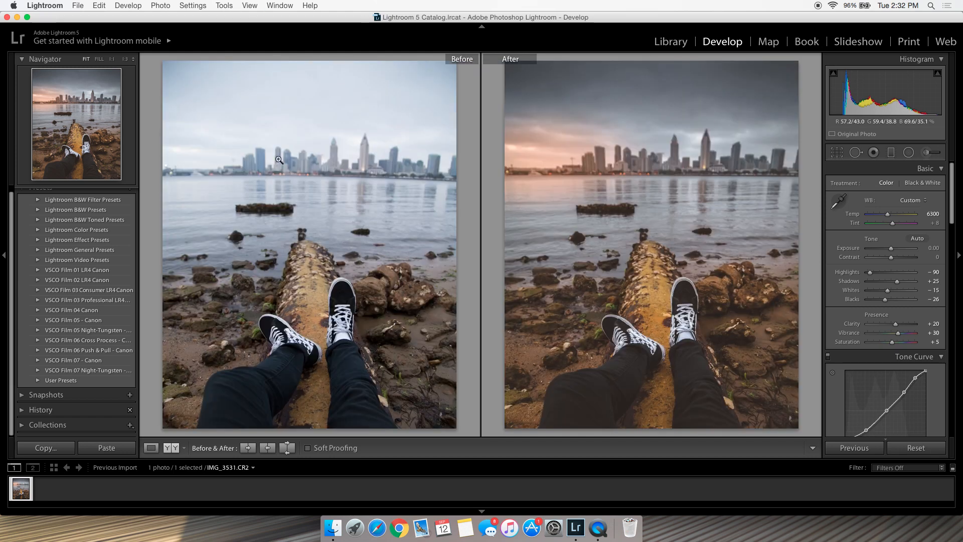
{"action": "key", "text": "y"}
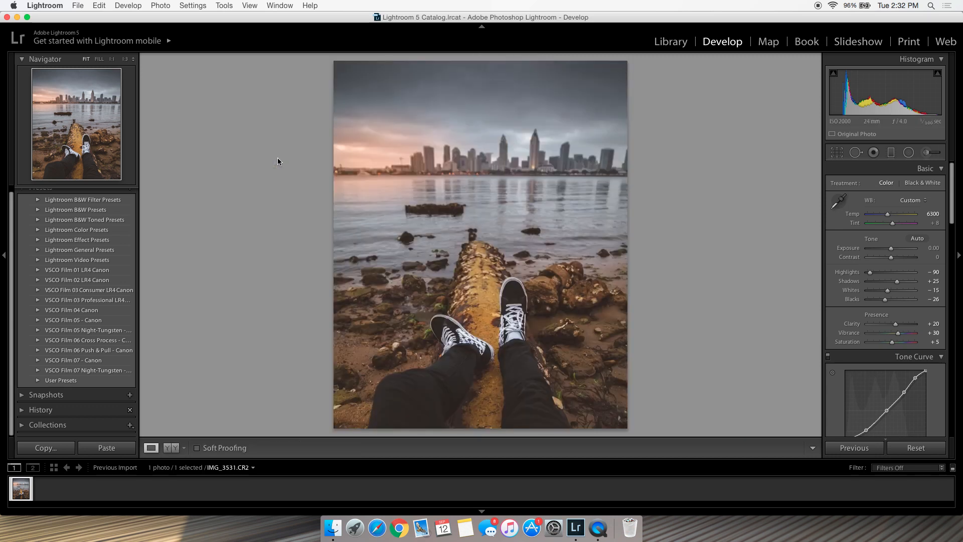
Step: Toggle the full-frame original once more against the edited shoreline photo, ending on the edited version
{"action": "scroll", "coordinate": [903, 303], "scroll_direction": "down", "scroll_amount": 10}
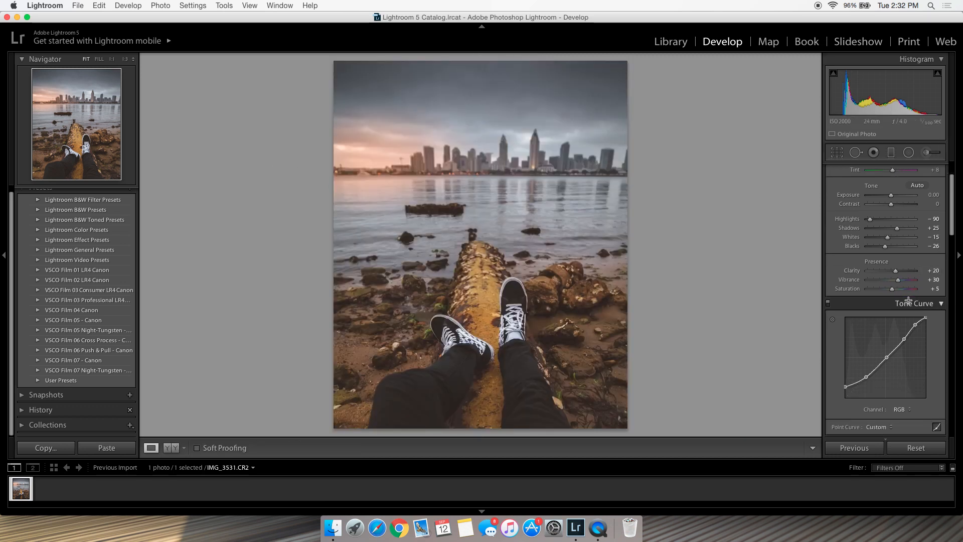
{"action": "scroll", "coordinate": [898, 300], "scroll_direction": "down", "scroll_amount": 3}
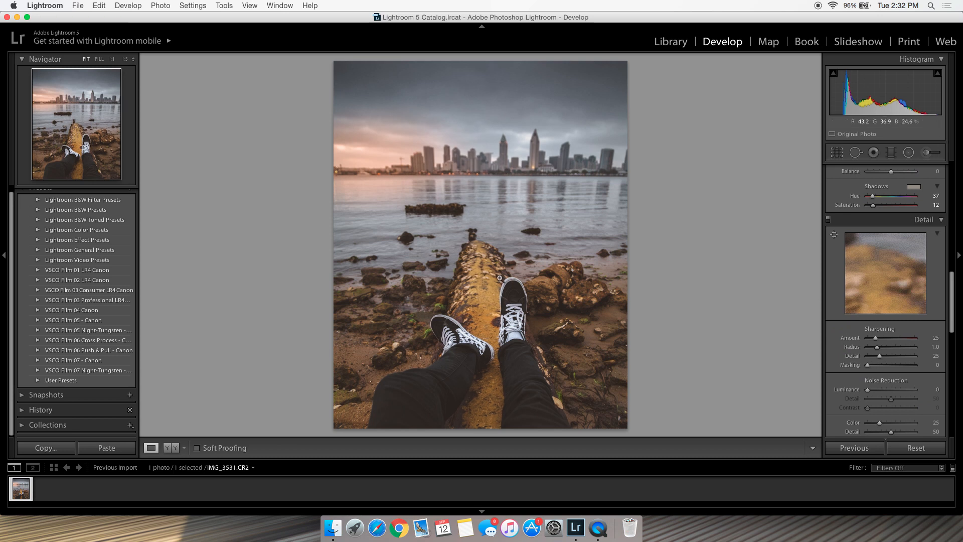
{"action": "key", "text": "backslash"}
{"action": "key", "text": "backslash"}
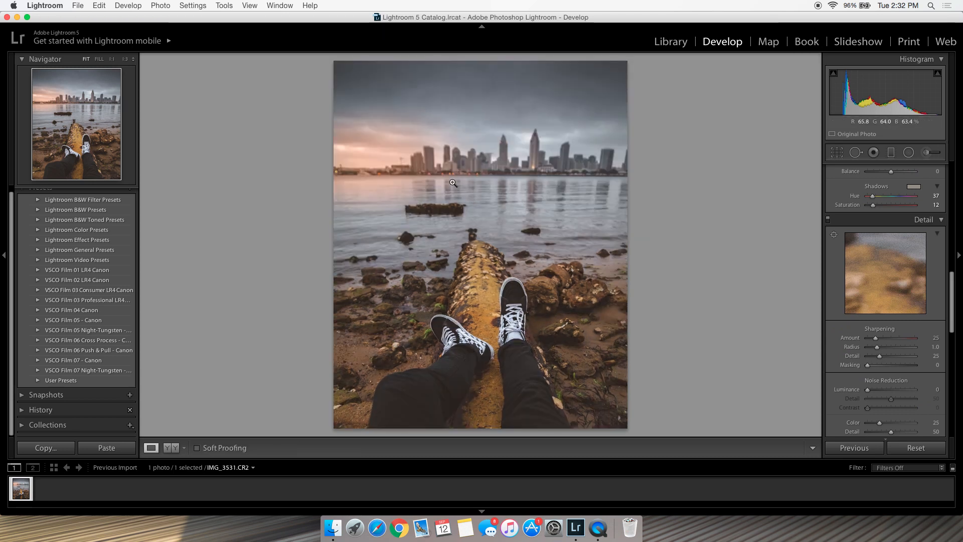
Step: Reset all develop adjustments on the photo and undo the reset
{"action": "left_click", "coordinate": [915, 449]}
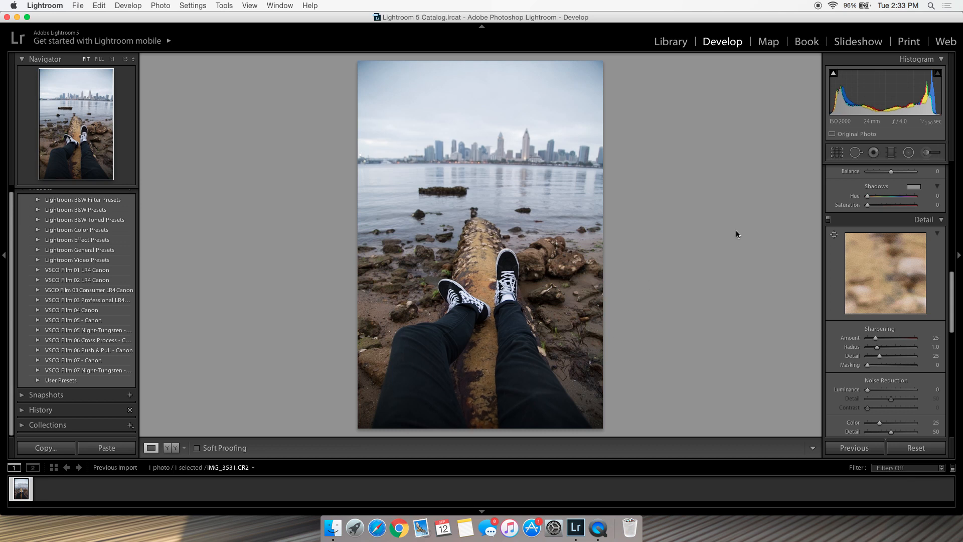
{"action": "key", "text": "super+z"}
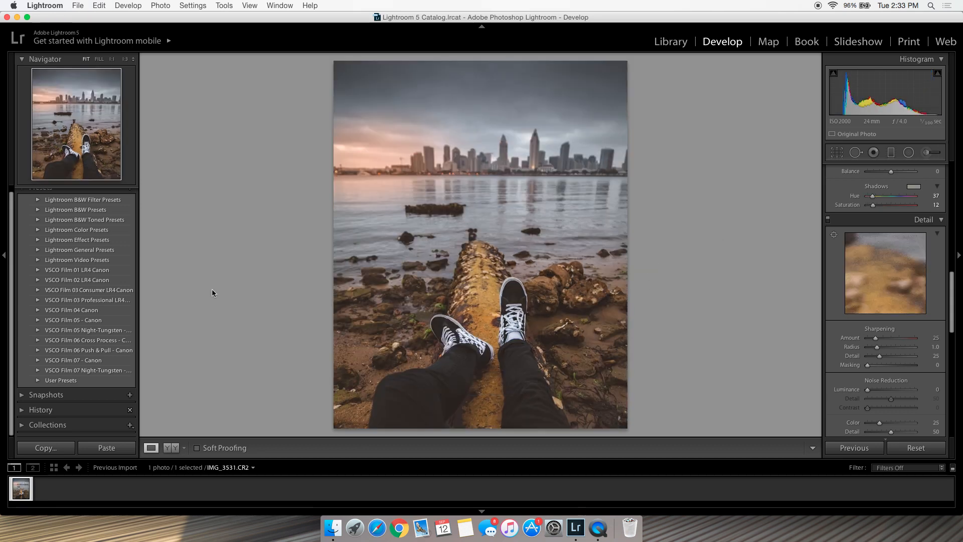
{"action": "scroll", "coordinate": [823, 296], "scroll_direction": "up", "scroll_amount": 3}
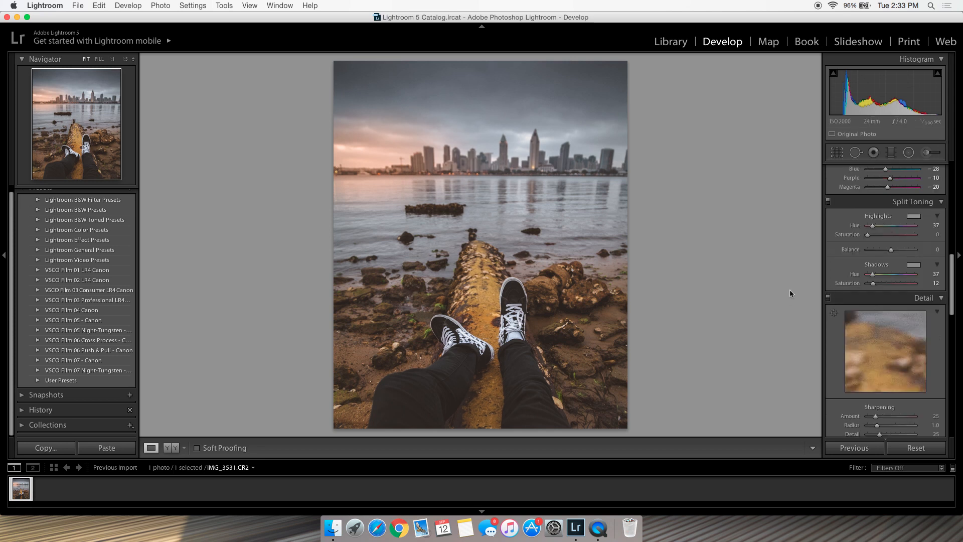
{"action": "scroll", "coordinate": [911, 262], "scroll_direction": "down", "scroll_amount": 6}
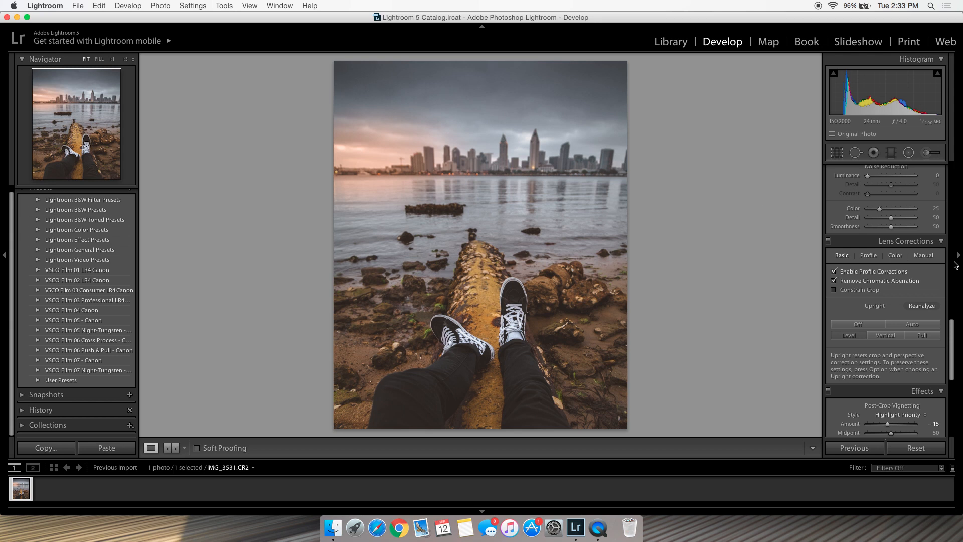
{"action": "scroll", "coordinate": [928, 257], "scroll_direction": "up", "scroll_amount": 4}
{"action": "scroll", "coordinate": [928, 256], "scroll_direction": "up", "scroll_amount": 5}
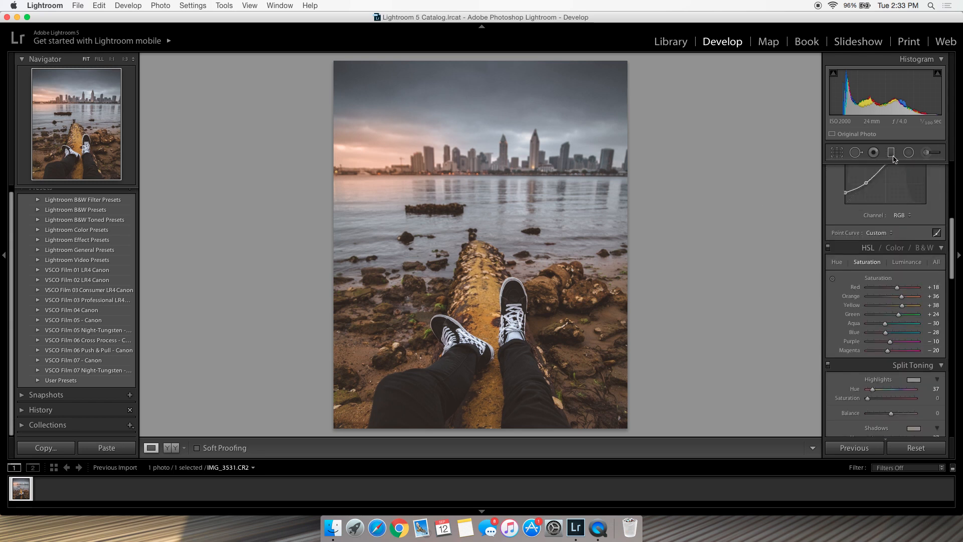